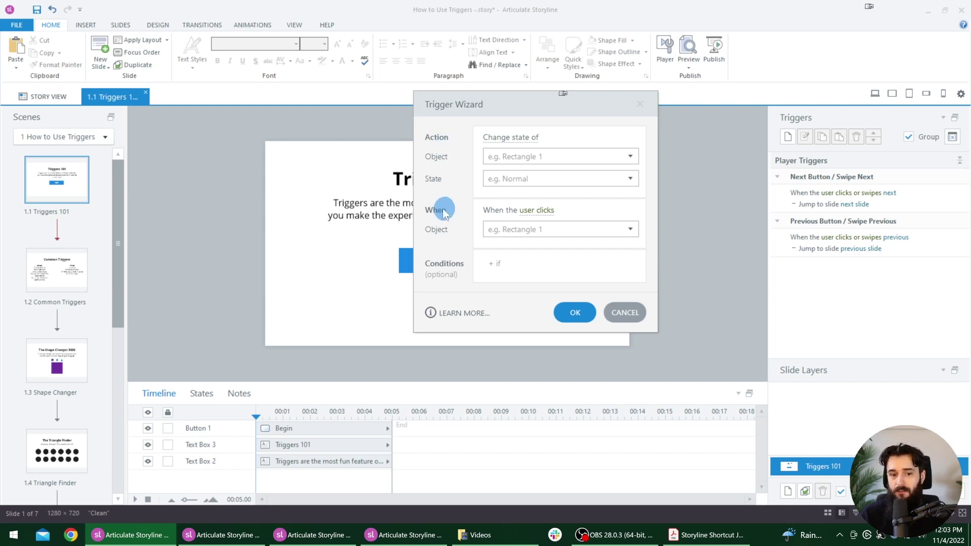
Set the new trigger's action to Jump to slide, with the next slide as its target.
left_click(493, 136)
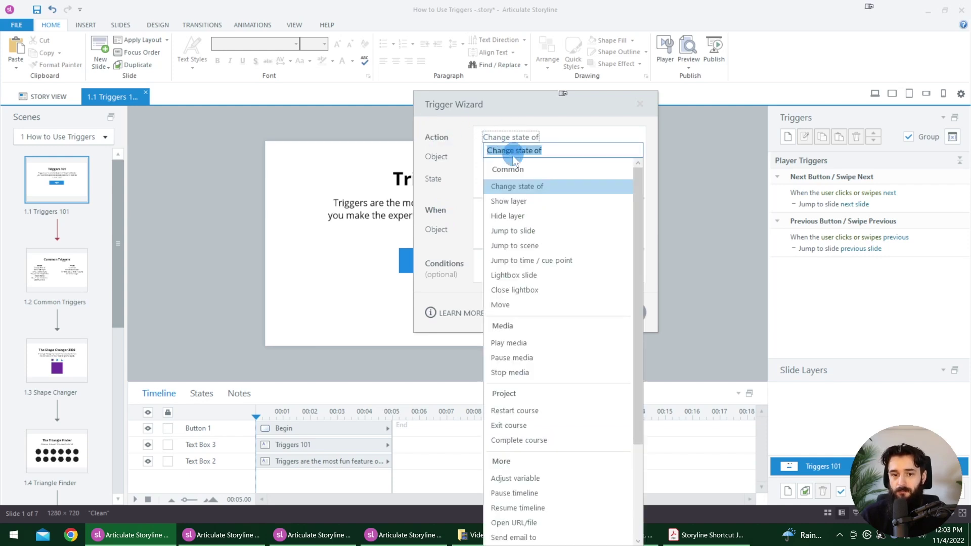
left_click(529, 231)
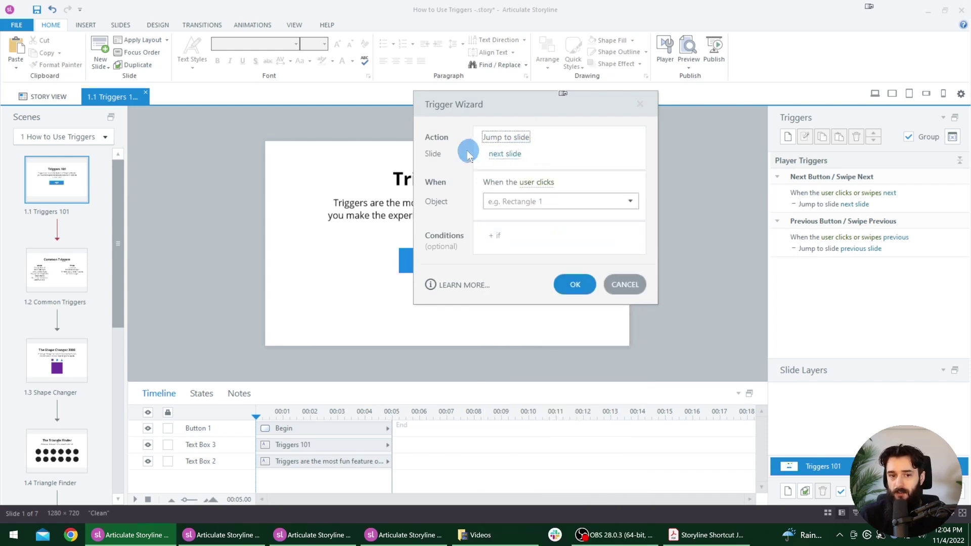
left_click(514, 157)
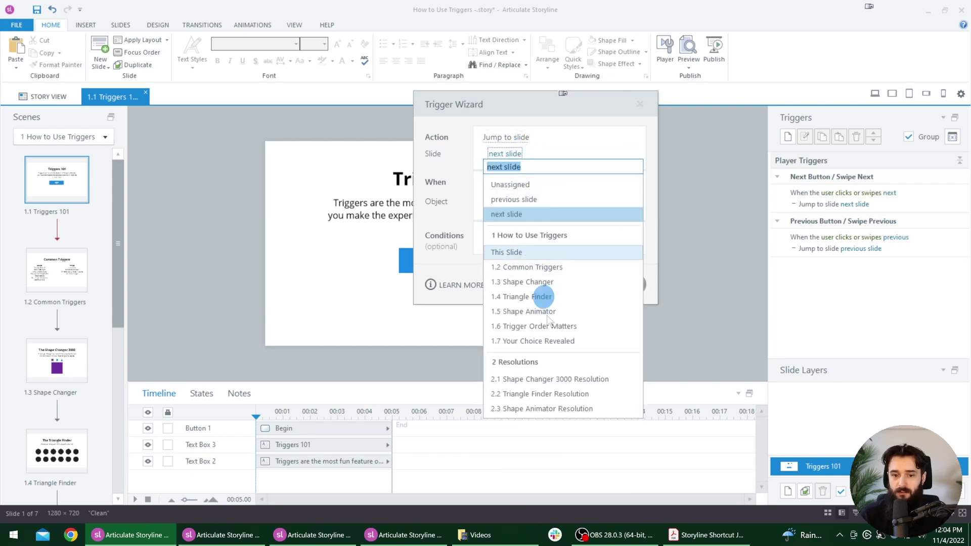
left_click(463, 153)
left_click(505, 155)
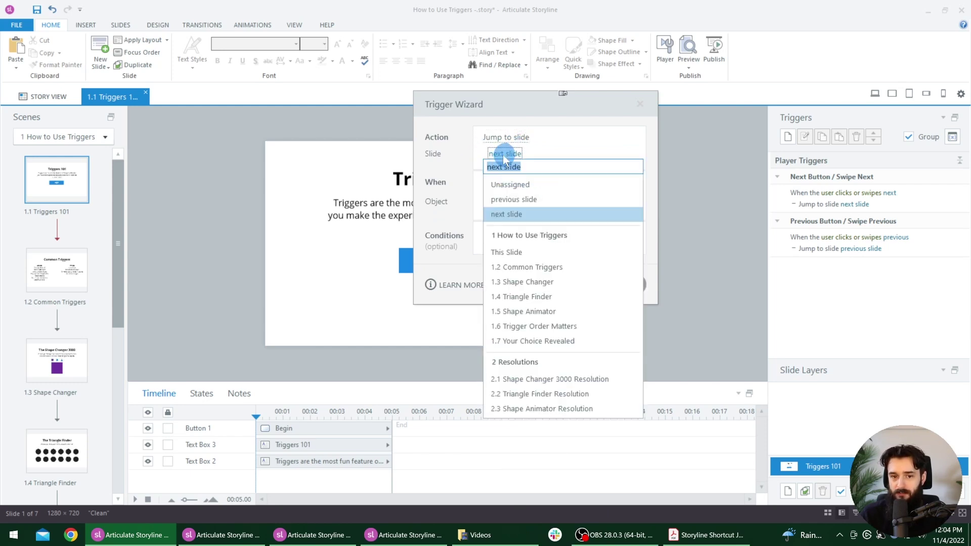
left_click(440, 149)
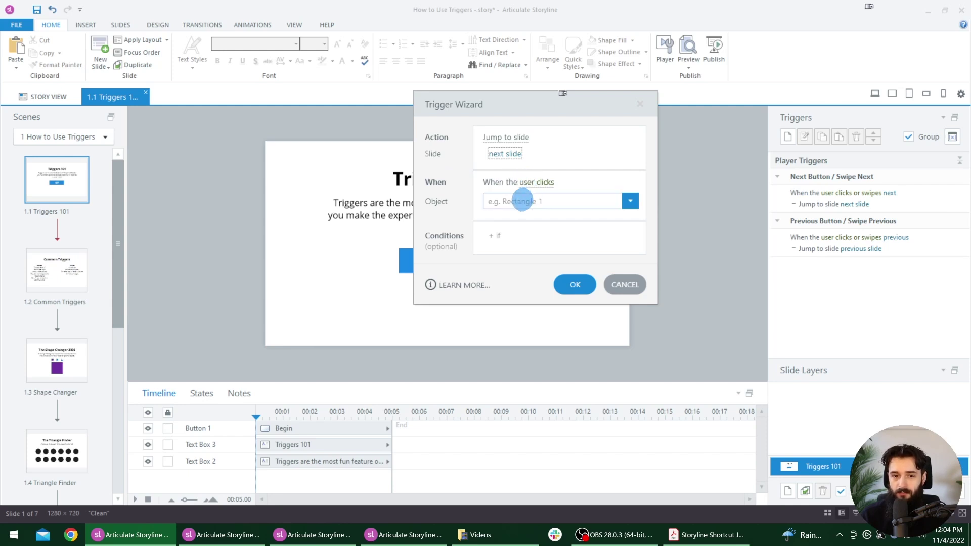
Make the trigger run when the user clicks Button 1, without conditions, and create it.
left_click(512, 198)
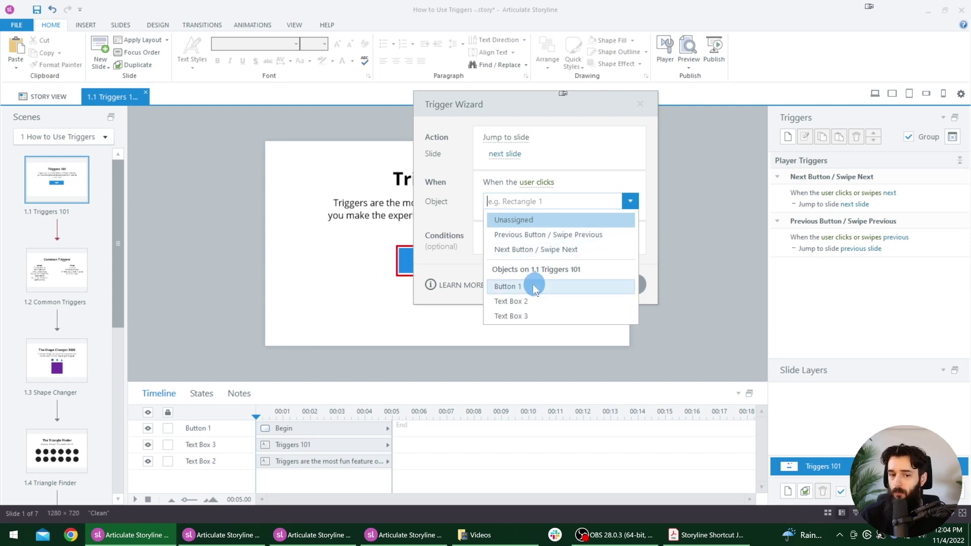
left_click(533, 285)
left_click(530, 182)
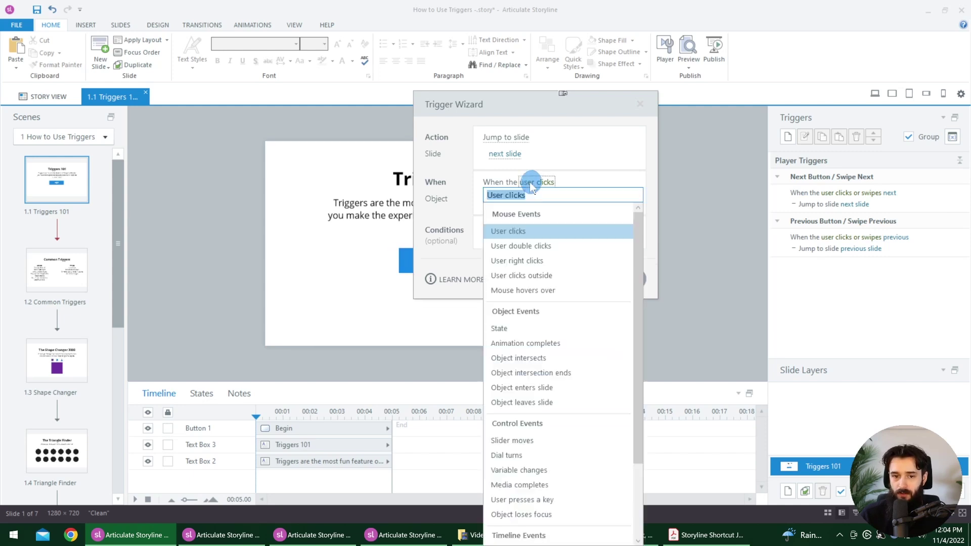
scroll(559, 399, "down", 3)
scroll(558, 409, "up", 2)
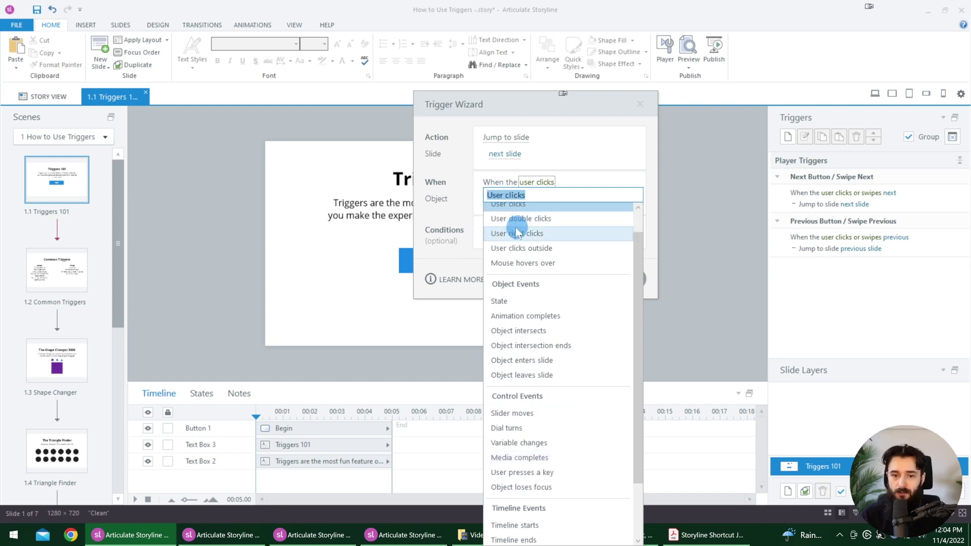
left_click(460, 195)
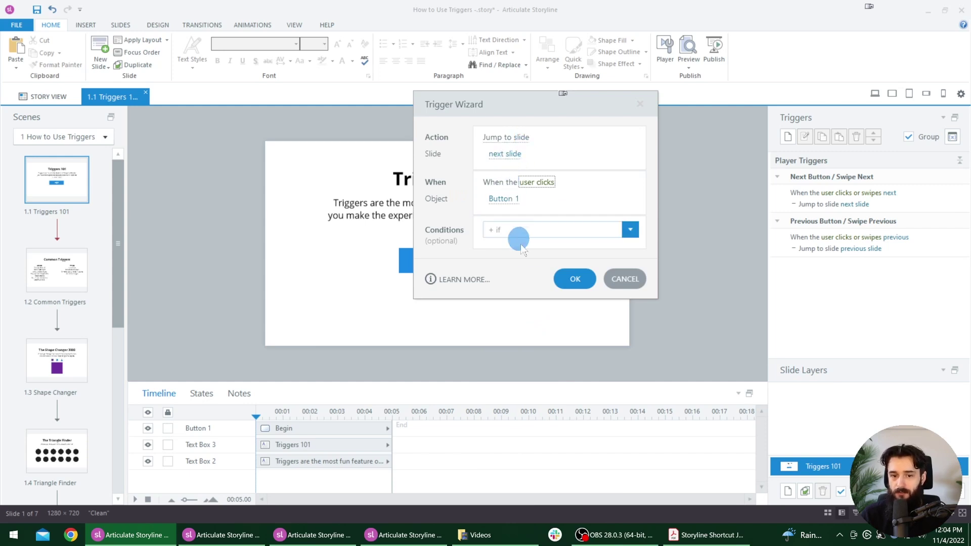
left_click(566, 281)
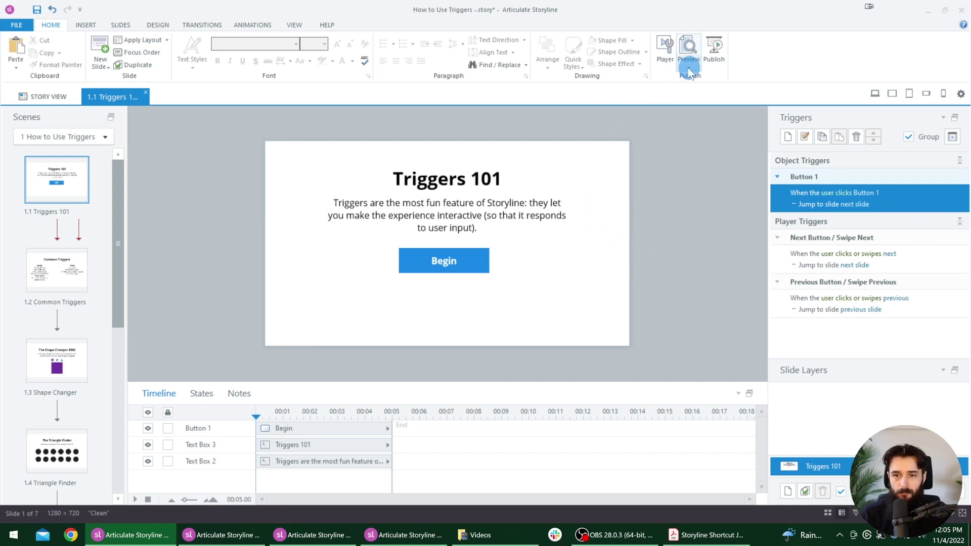
Preview only slides 1.1 and 1.2, test the Begin button, and close the preview.
left_click(71, 266)
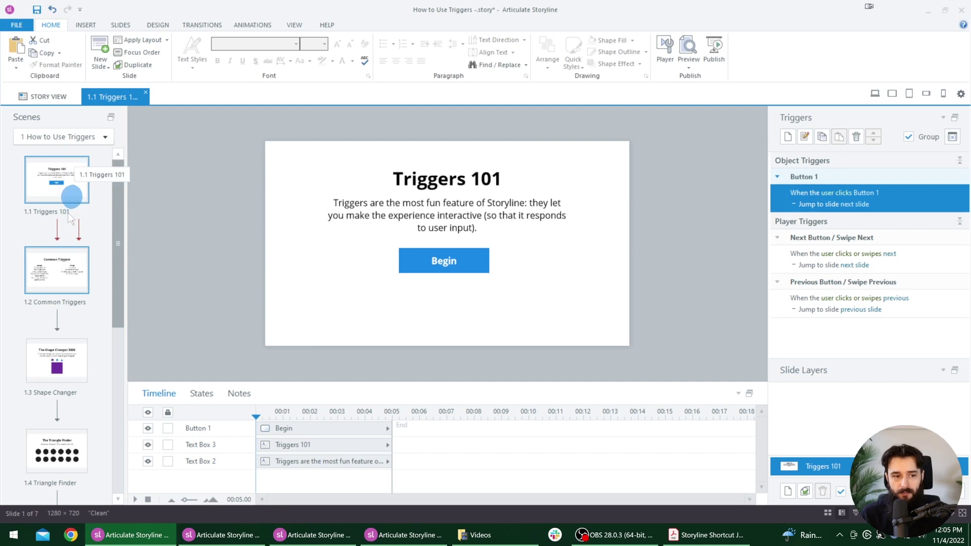
left_click(691, 71)
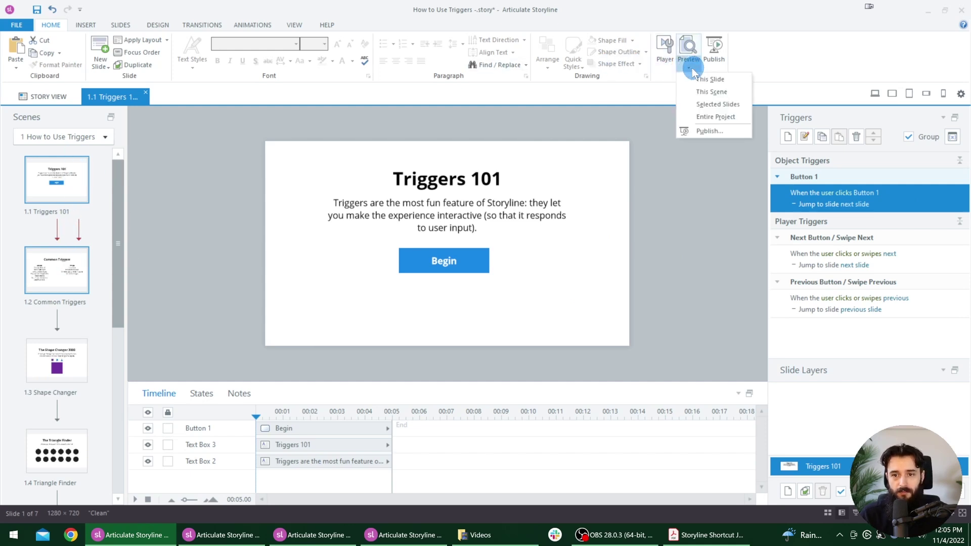
left_click(736, 106)
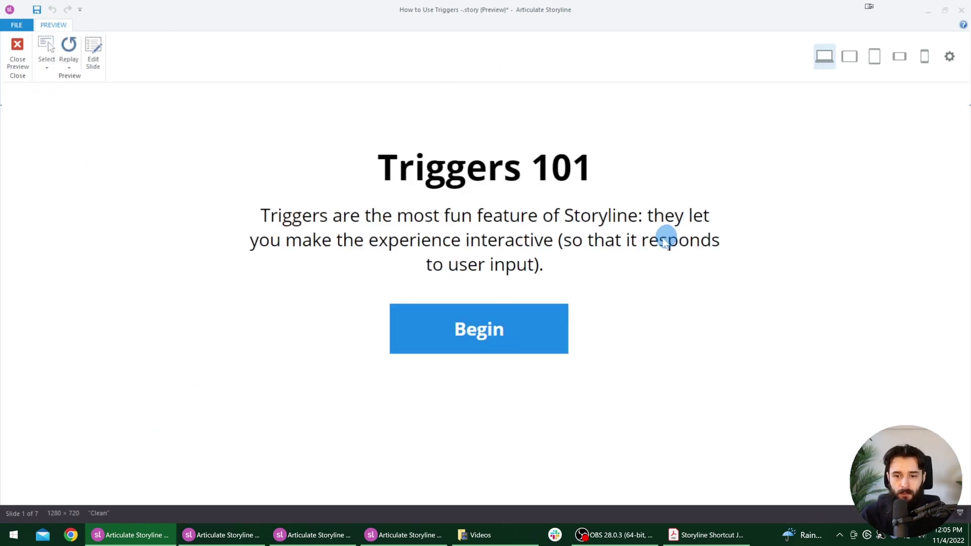
left_click(548, 326)
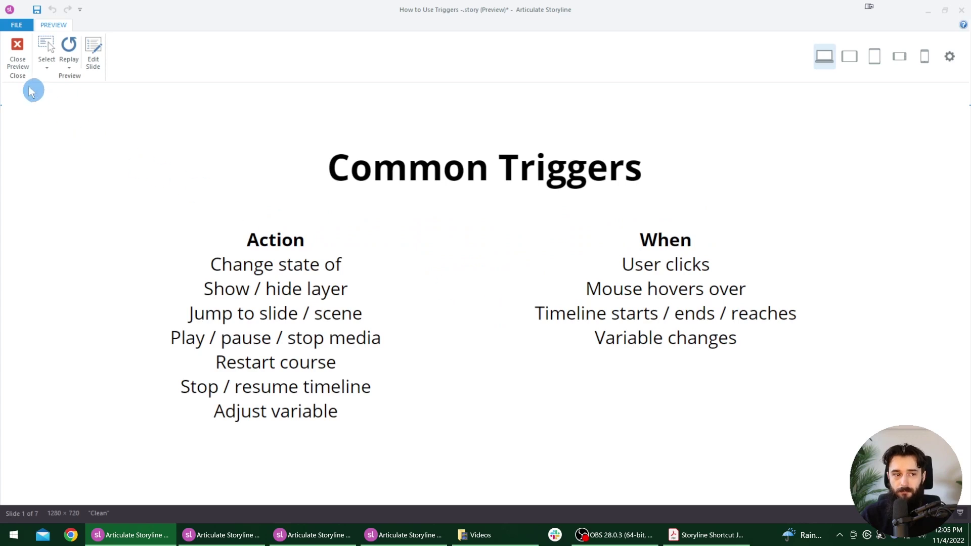
left_click(18, 54)
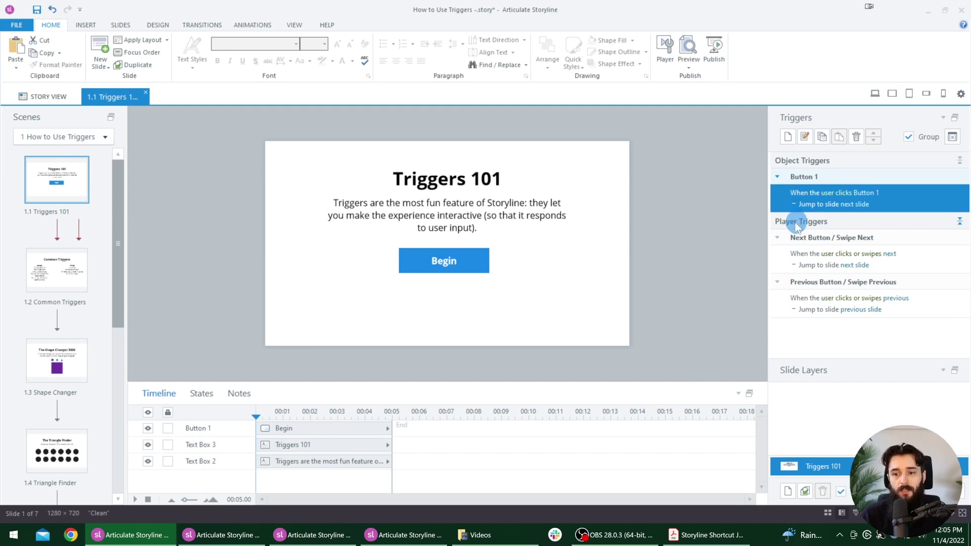
Compare the Button 1 and Next button triggers, examine the Next trigger's action, event and object settings, and cancel its editing.
left_click(921, 251)
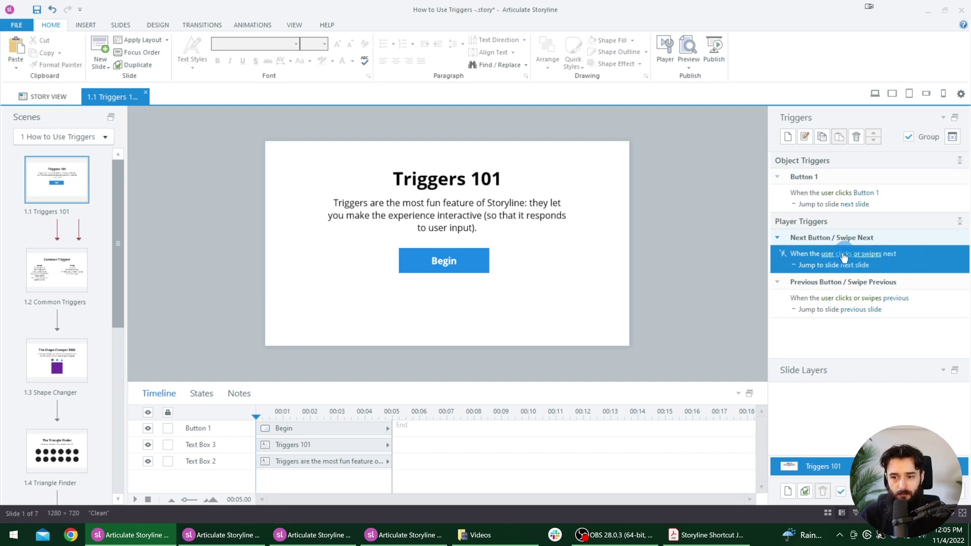
left_click(851, 201)
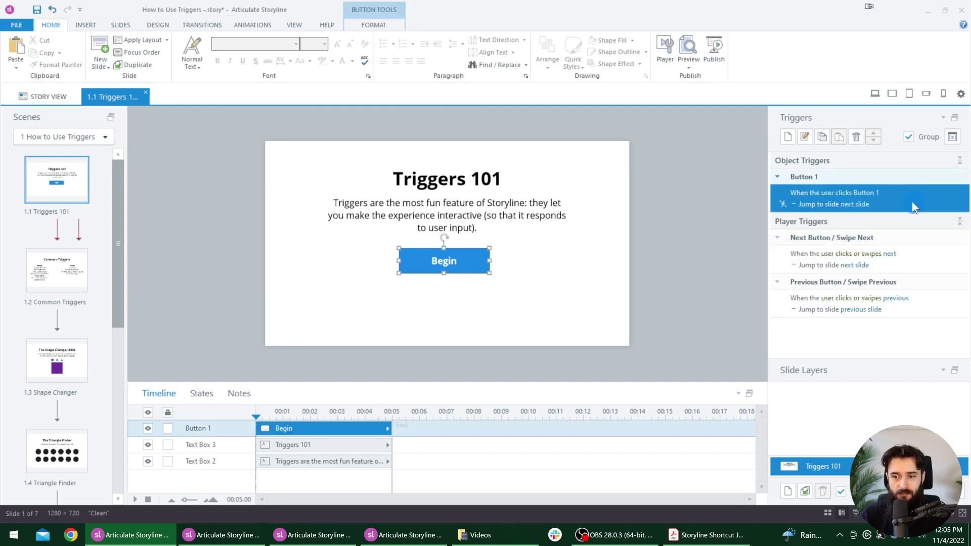
left_click(862, 253)
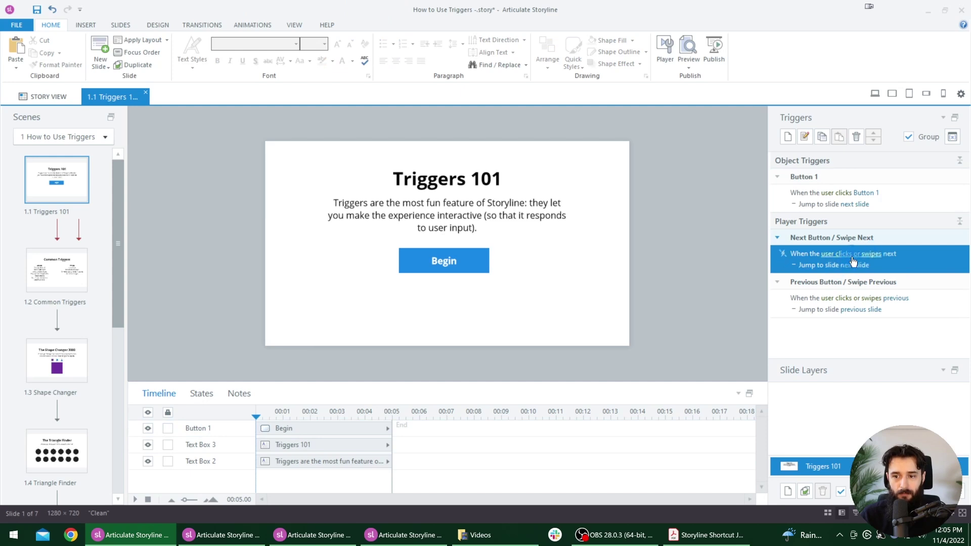
double_click(918, 254)
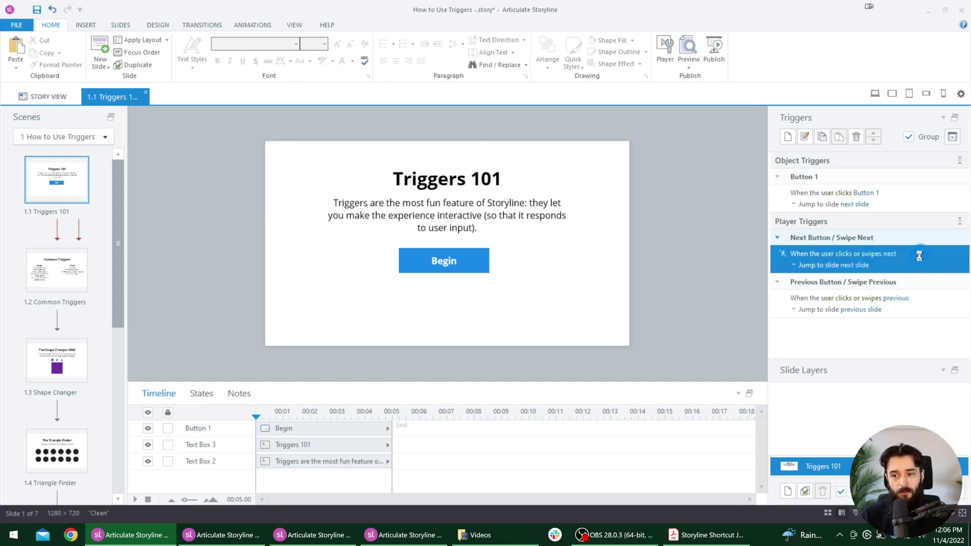
left_click_drag(513, 107, 494, 118)
left_click(627, 292)
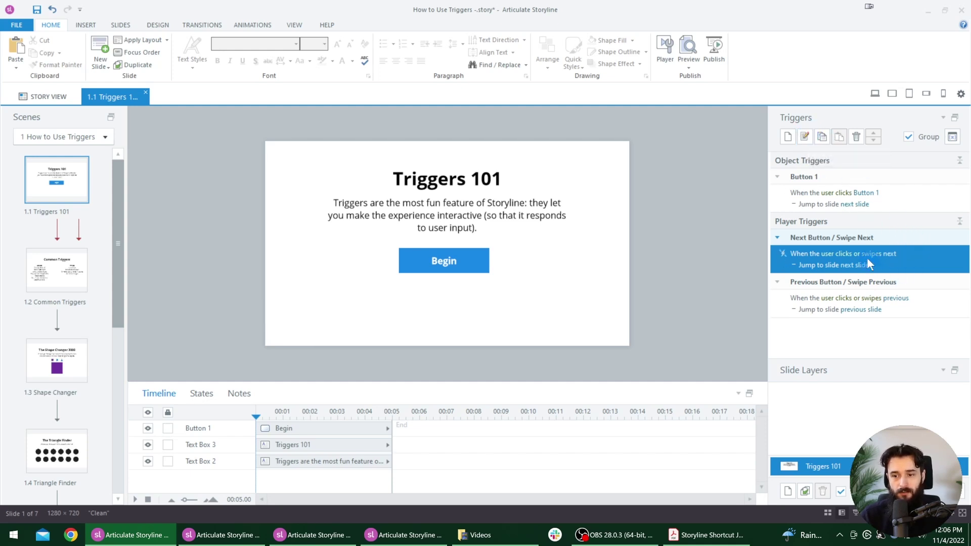
double_click(921, 260)
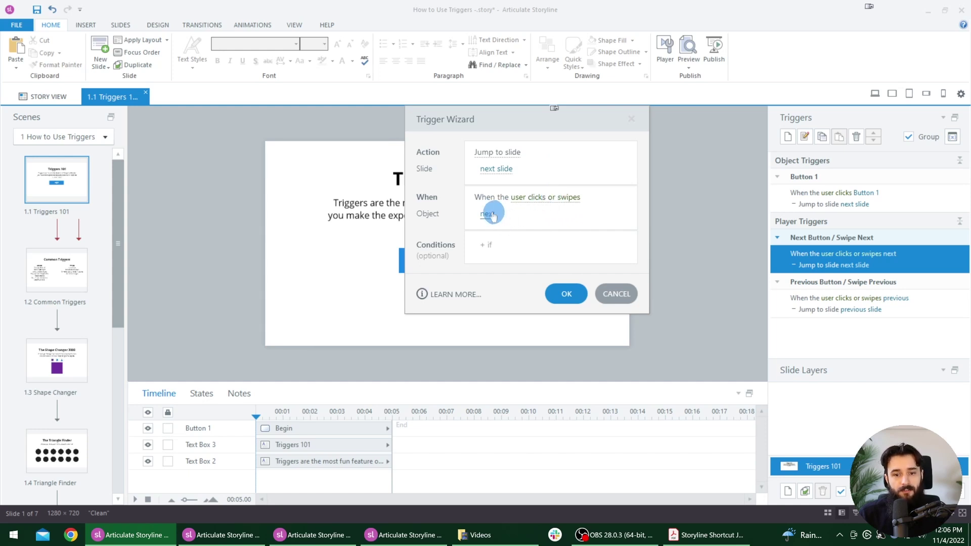
left_click(619, 294)
Check the slide in a preview, close it, and set the player's Menus & Controls to On.
key("F12")
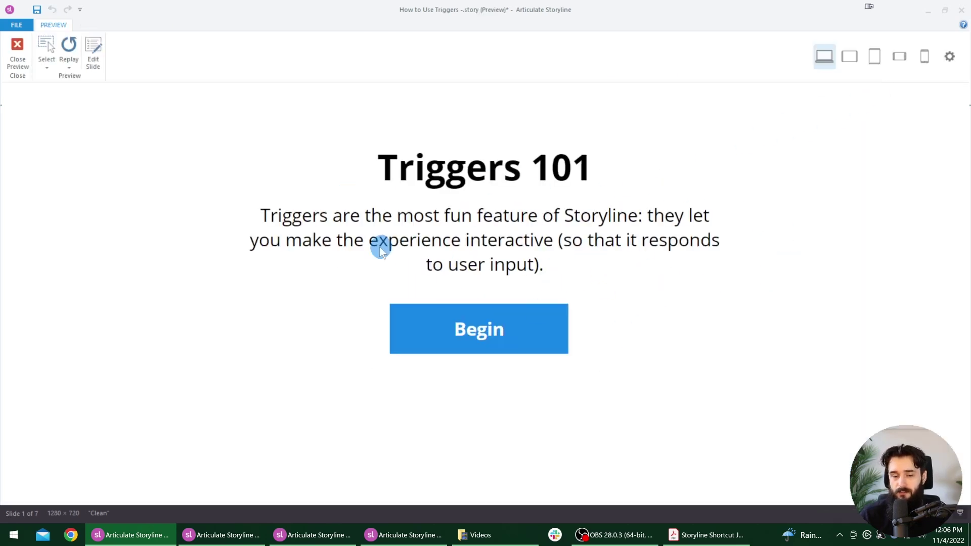
left_click(17, 57)
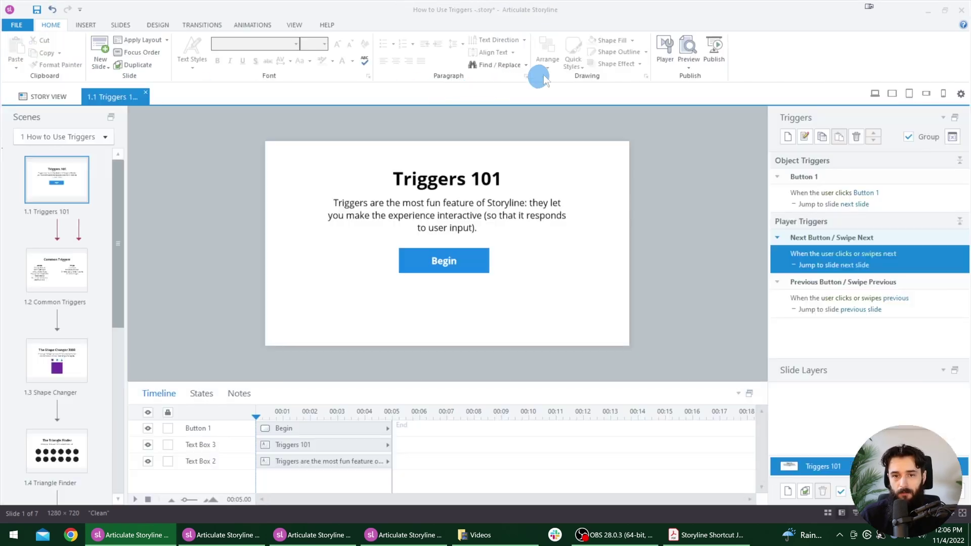
left_click(664, 55)
left_click(257, 61)
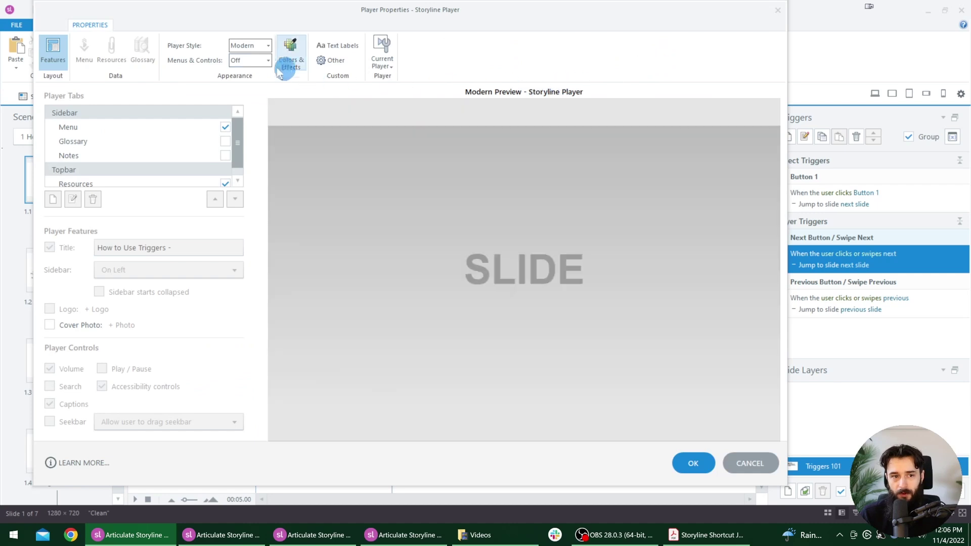
left_click(247, 76)
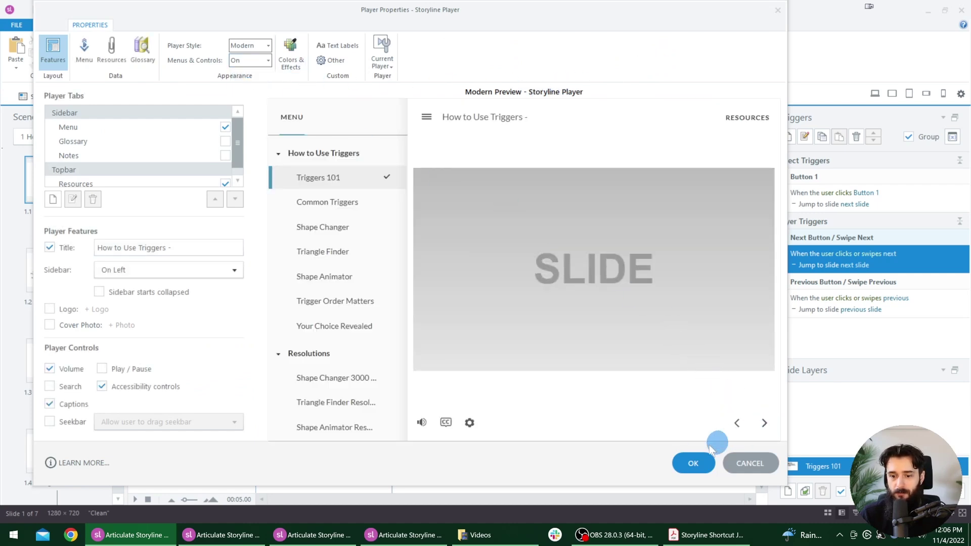
left_click(692, 461)
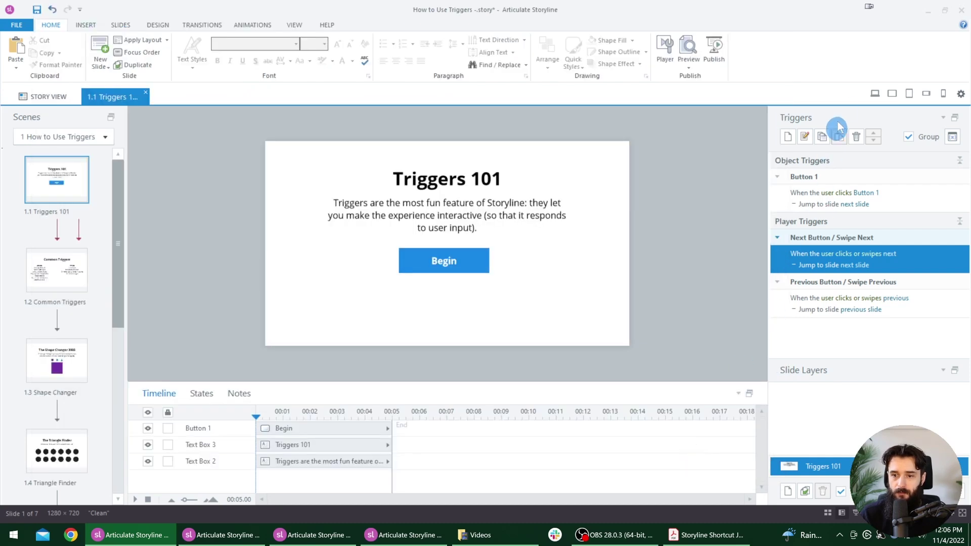
Preview the Triggers 101 slide with the player's menus and controls, and close the preview.
left_click(871, 97)
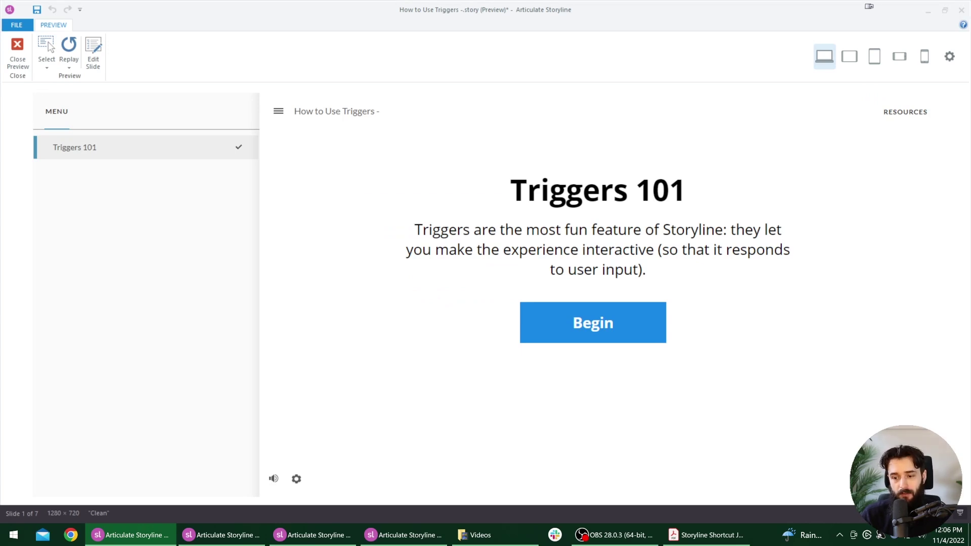
left_click(482, 307)
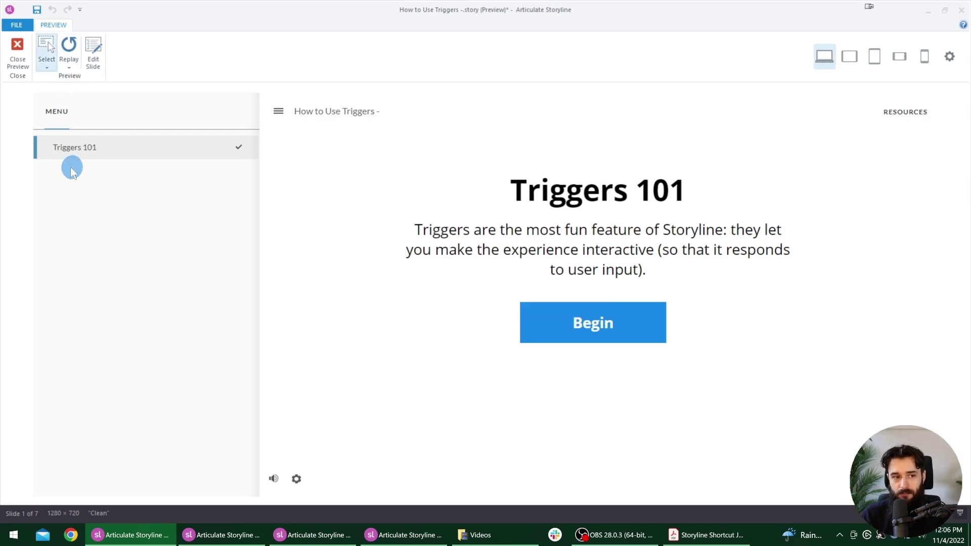
left_click(4, 66)
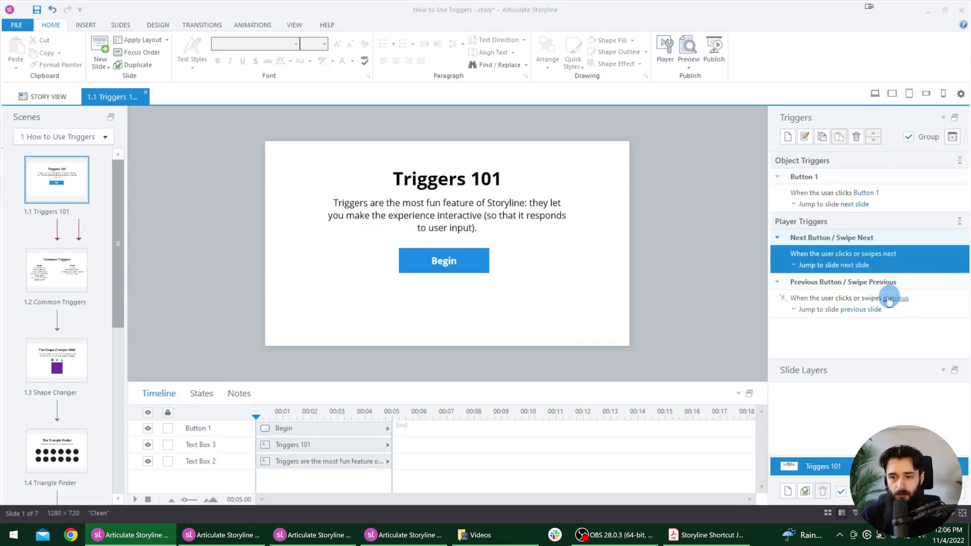
Set the player's Menus & Controls to Off and apply the player properties.
left_click(665, 51)
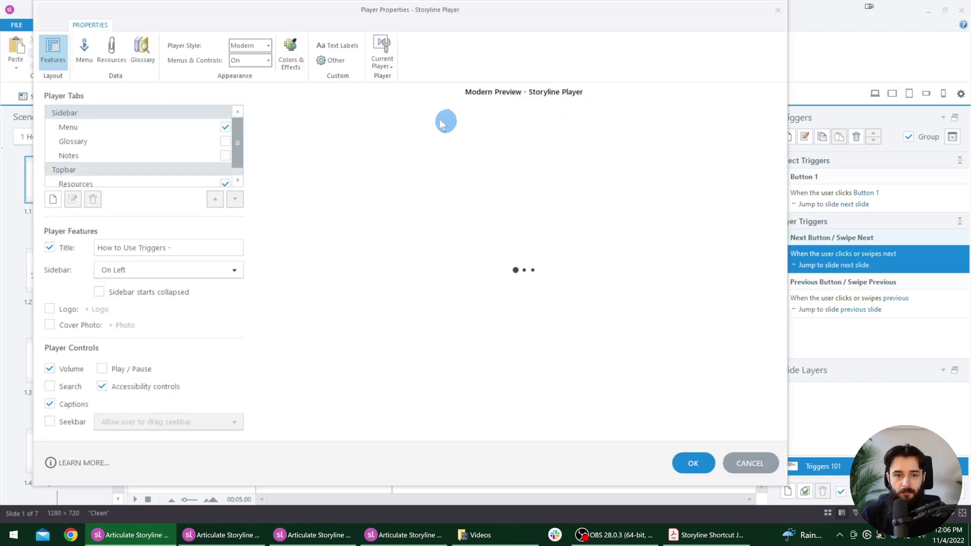
left_click(254, 59)
left_click(247, 87)
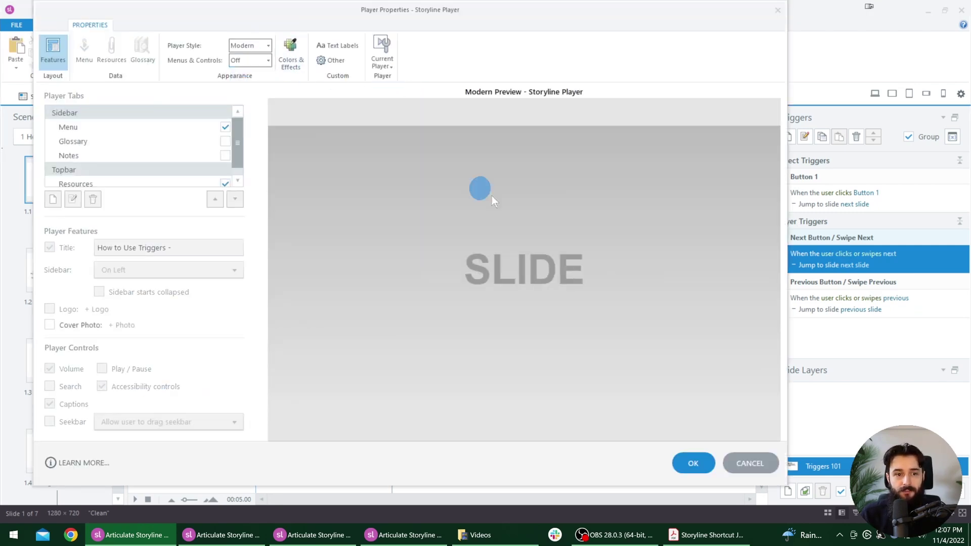
left_click(692, 461)
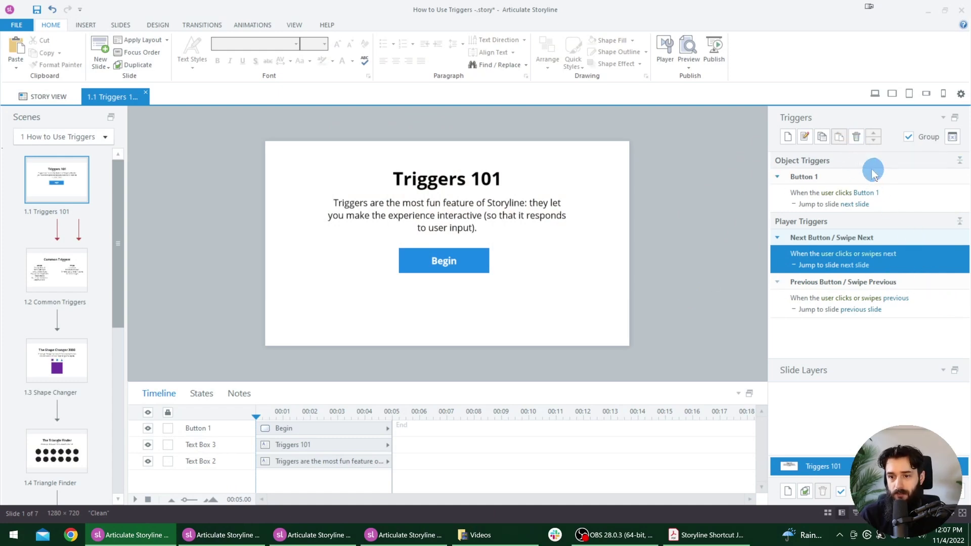
Delete the Next and Previous button player triggers from the Triggers 101 slide, and undo both deletions.
left_click(858, 139)
left_click(925, 259)
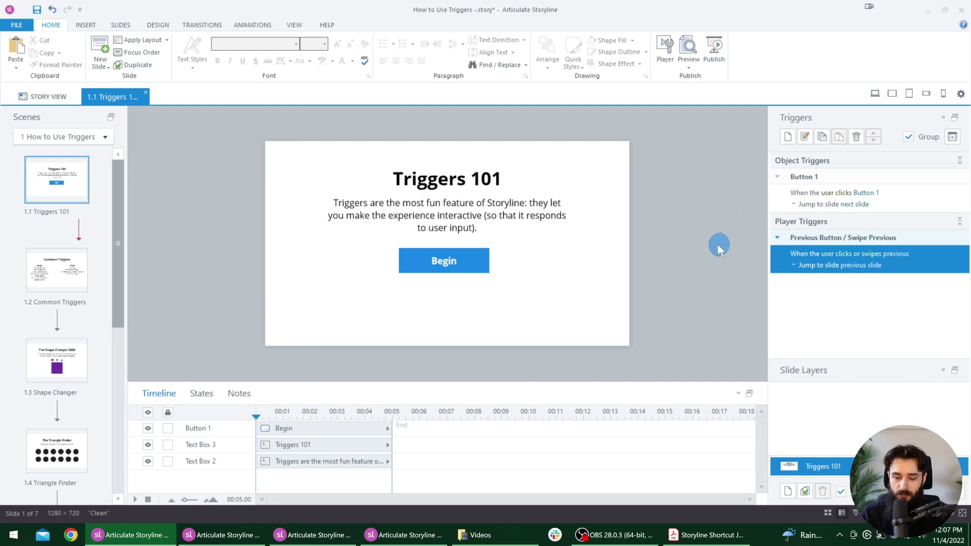
key("Delete")
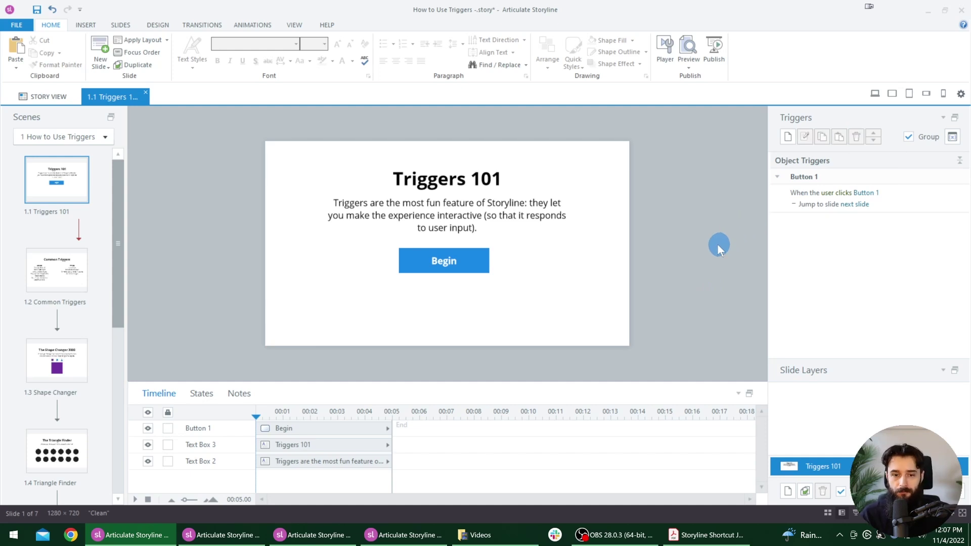
key("ctrl+z")
key("ctrl+z")
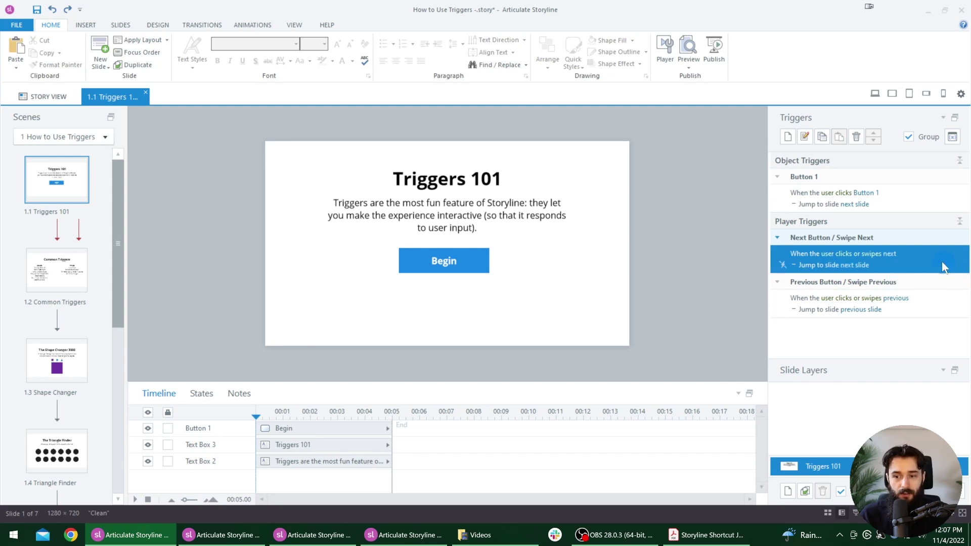
Select the Button 1 trigger together with the Next and Previous player triggers, and clear the selection.
left_click(940, 302, "ctrl")
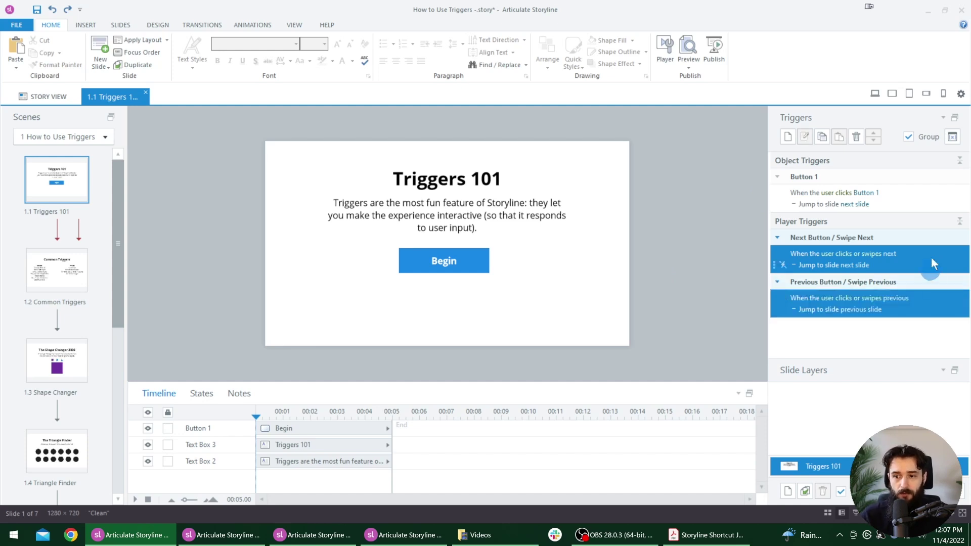
left_click(924, 205, "ctrl")
left_click(924, 313, "ctrl")
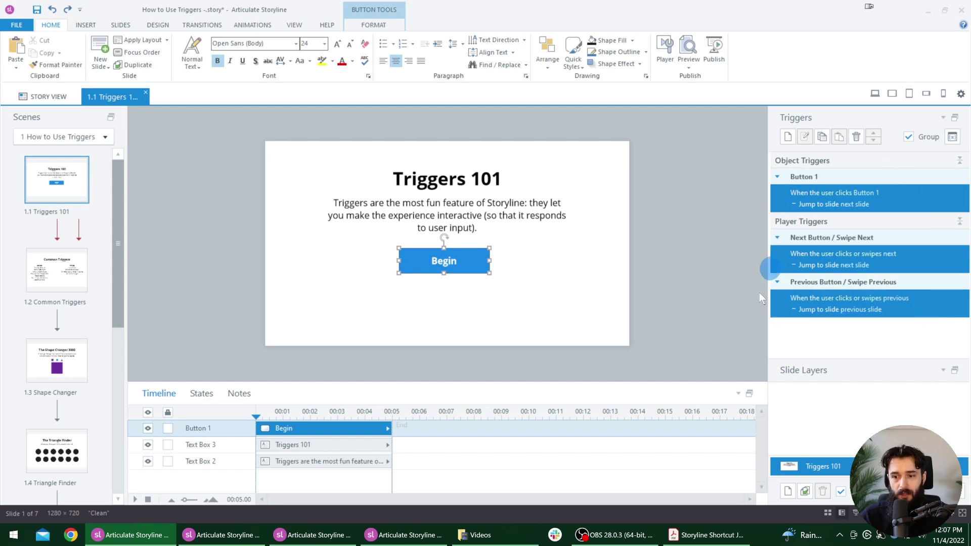
left_click(738, 369)
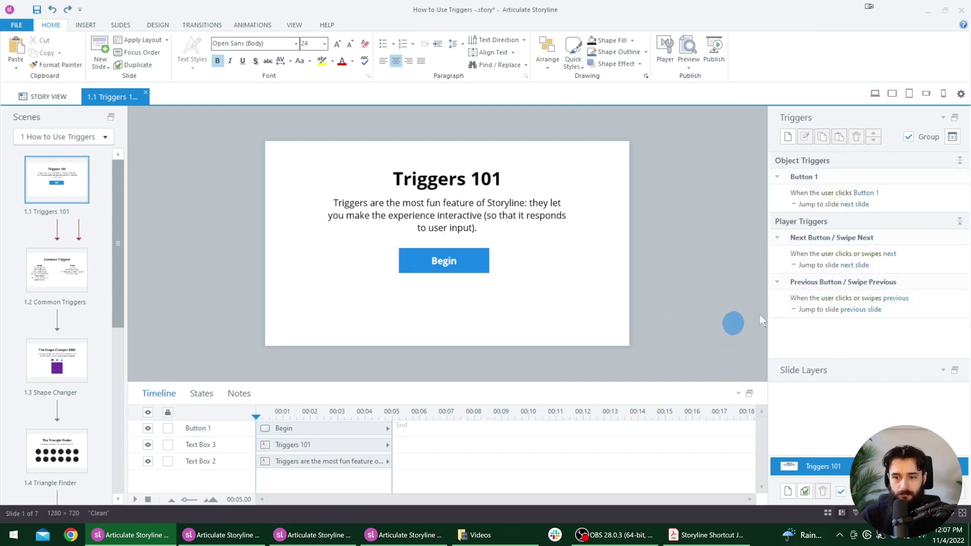
Switch individual triggers in and out of a multiple selection, and select the range from the Button 1 trigger through the Previous player trigger.
left_click(926, 306)
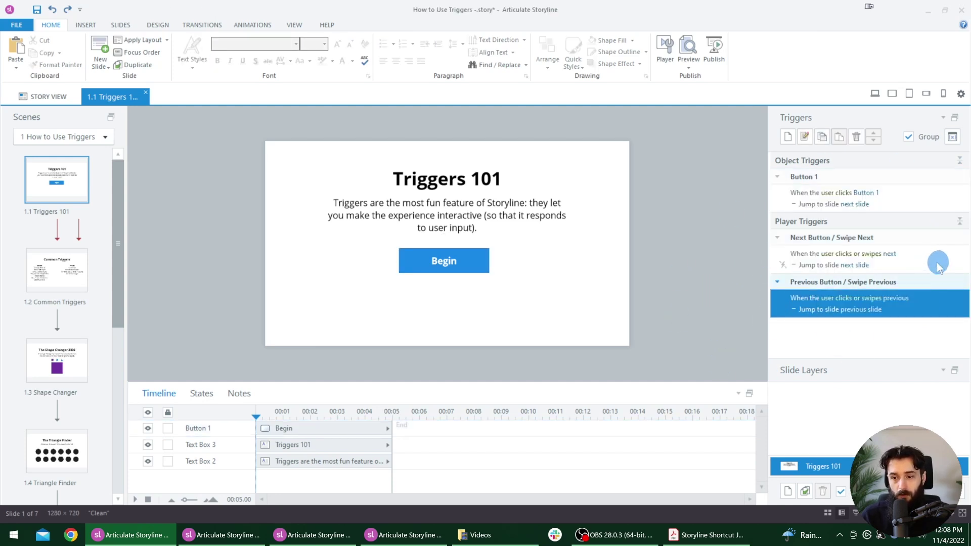
left_click(921, 261, "ctrl")
left_click(908, 197, "ctrl")
left_click(919, 259, "ctrl")
left_click(931, 310, "ctrl")
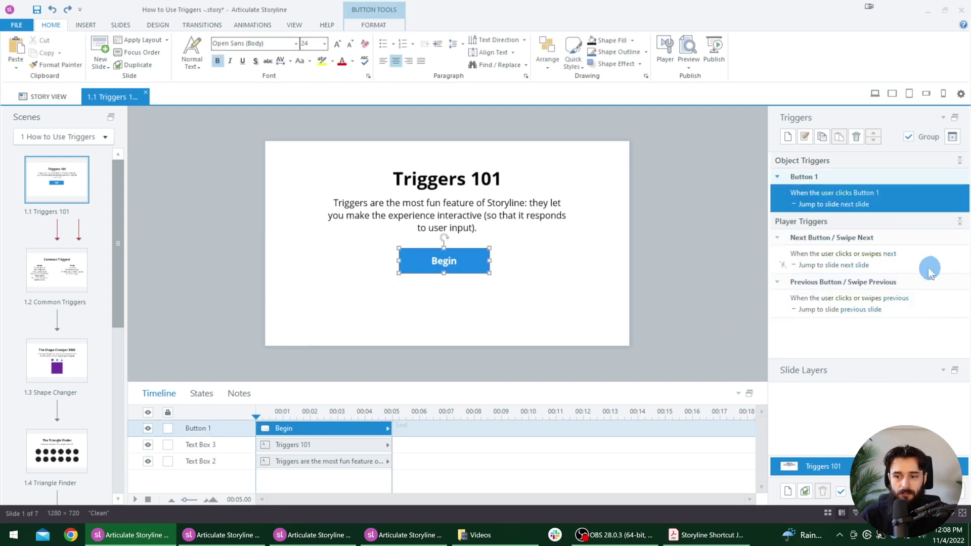
left_click(934, 311, "shift")
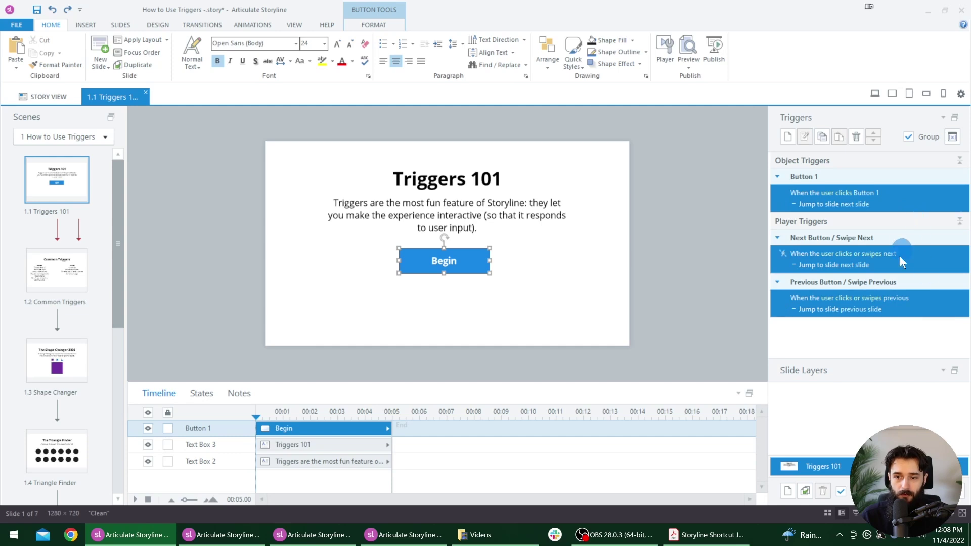
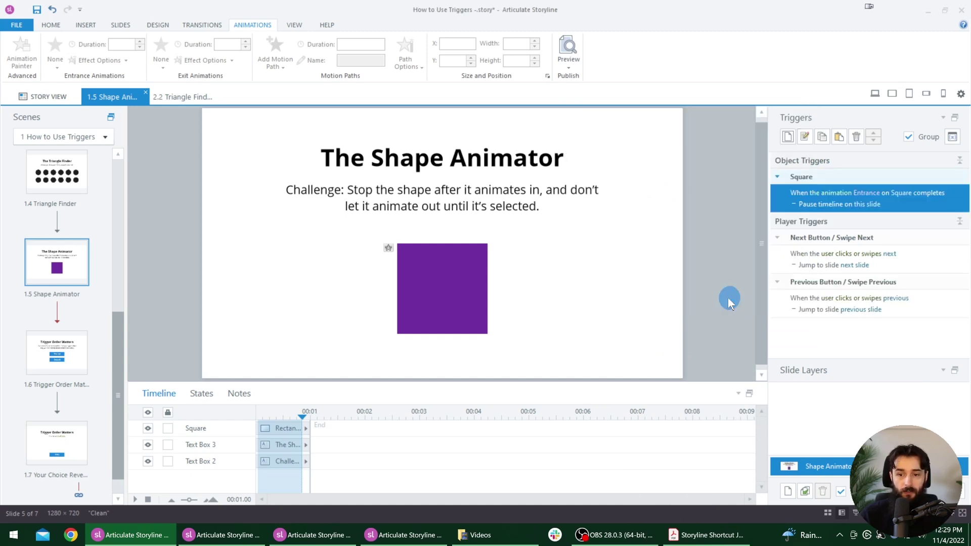
Select the purple square on the Shape Animator slide, check the slide's animation in the desktop preview, and close the preview.
left_click(403, 263)
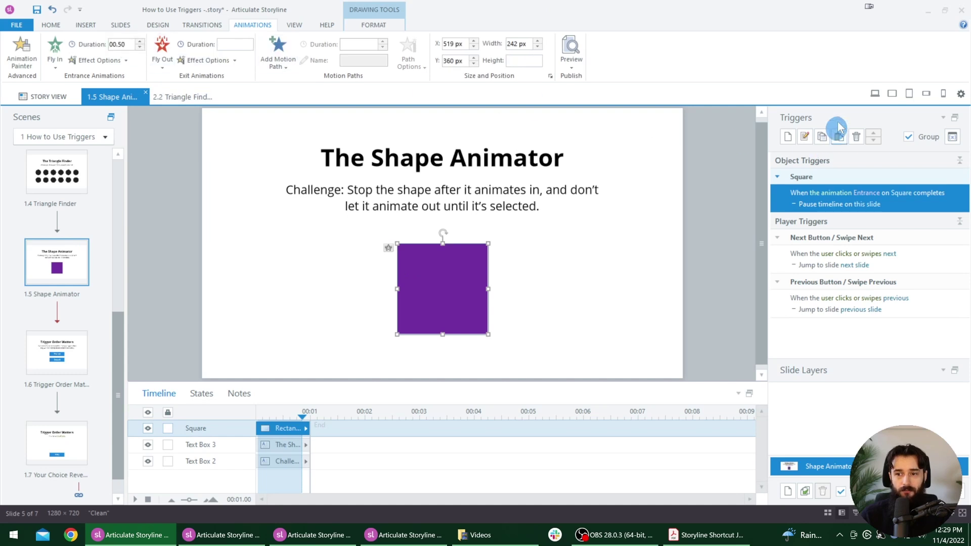
left_click(871, 93)
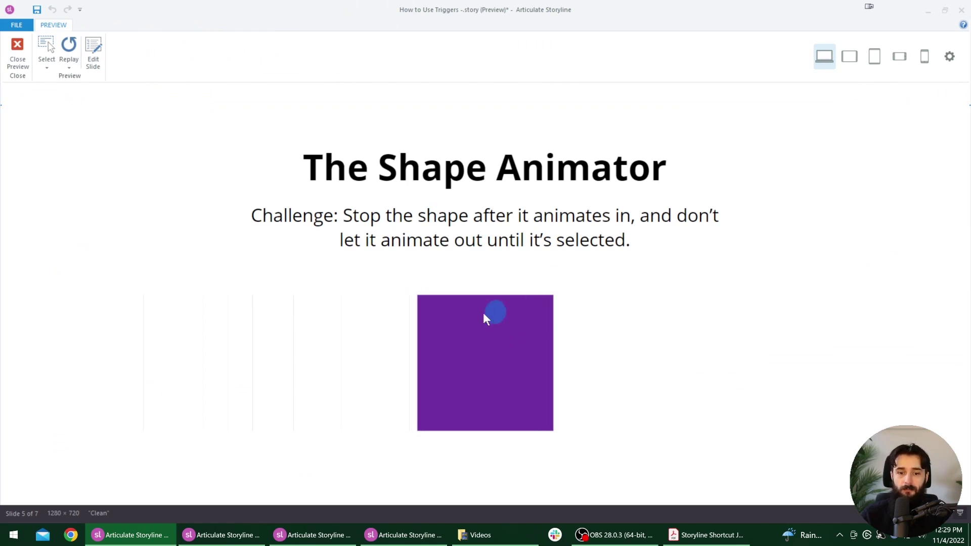
left_click(18, 63)
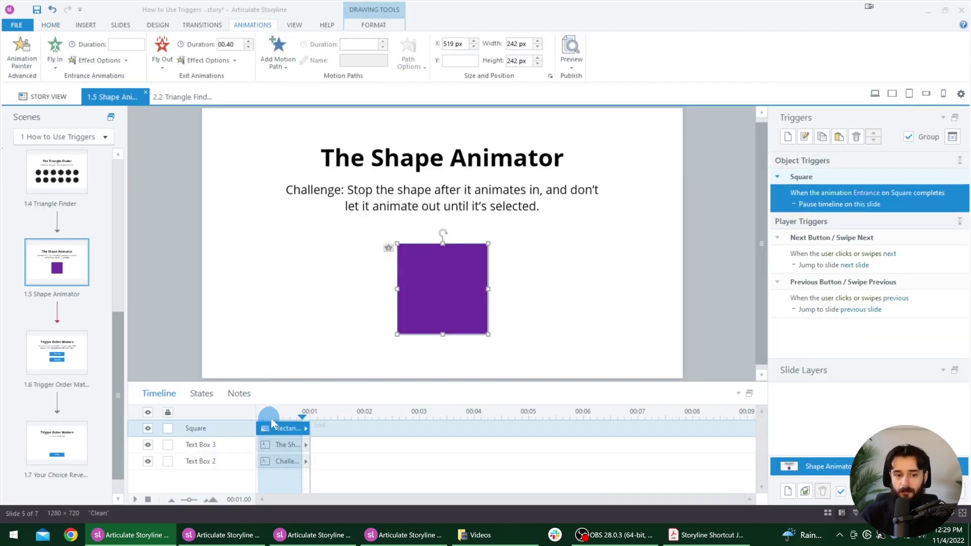
Change the square's pause-timeline trigger to fire when the timeline reaches 0.5s, and check the slide in the desktop preview.
left_click(286, 416)
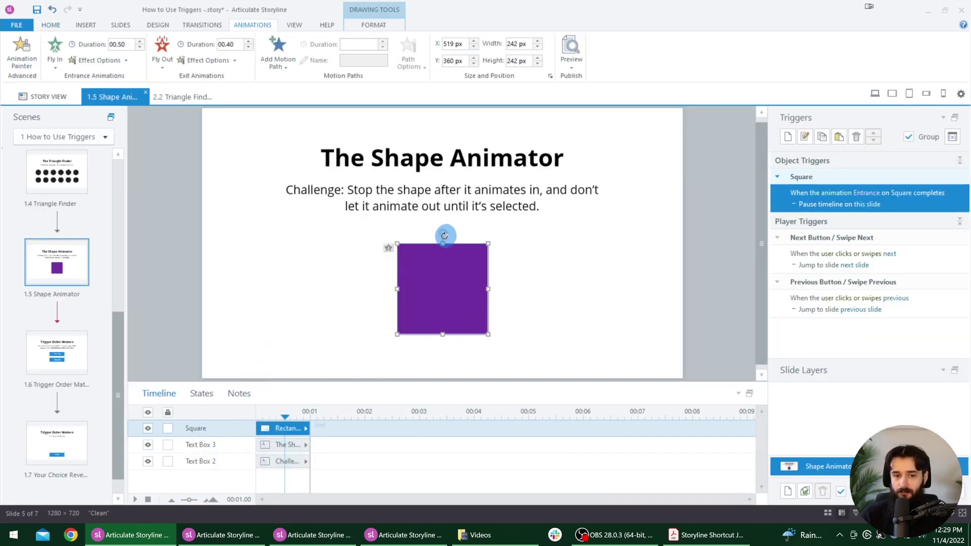
double_click(936, 206)
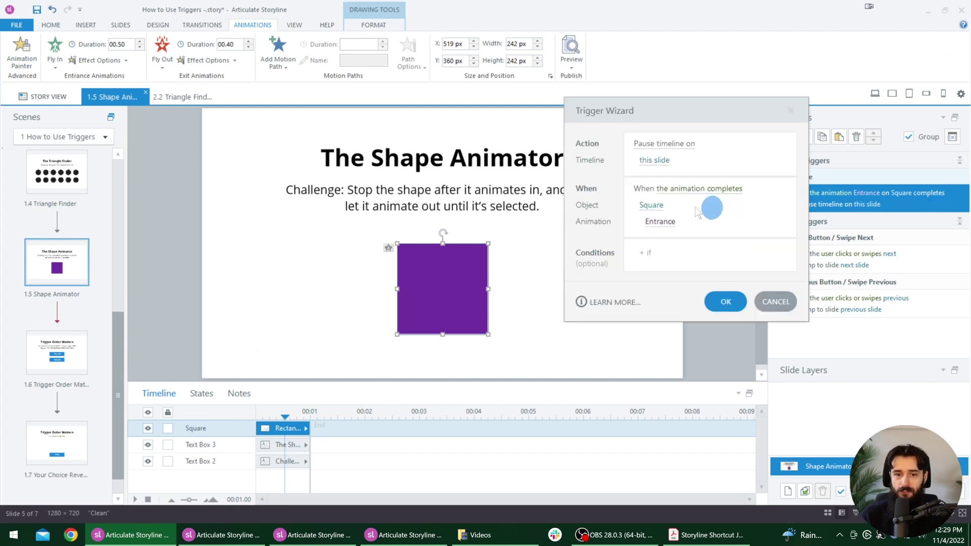
left_click(700, 189)
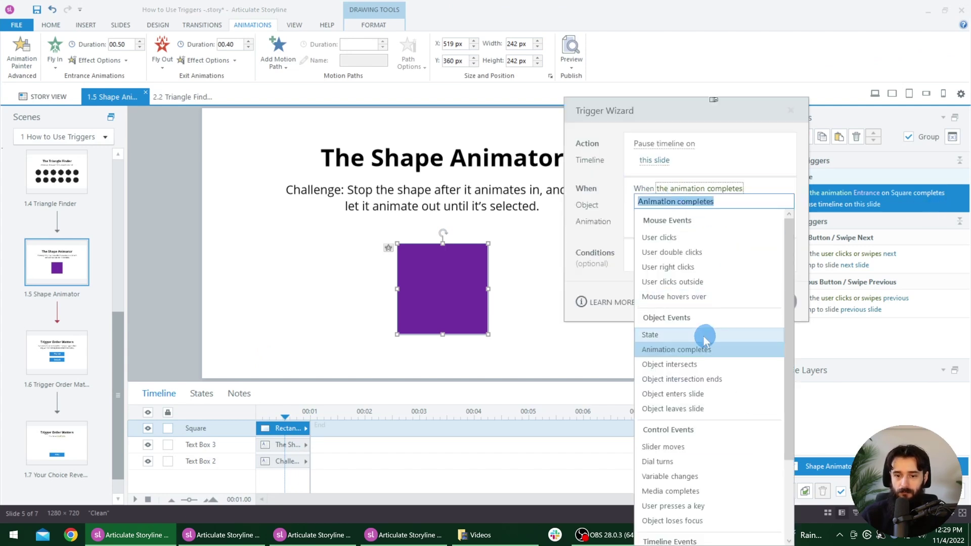
scroll(687, 351, "down", 3)
left_click(687, 484)
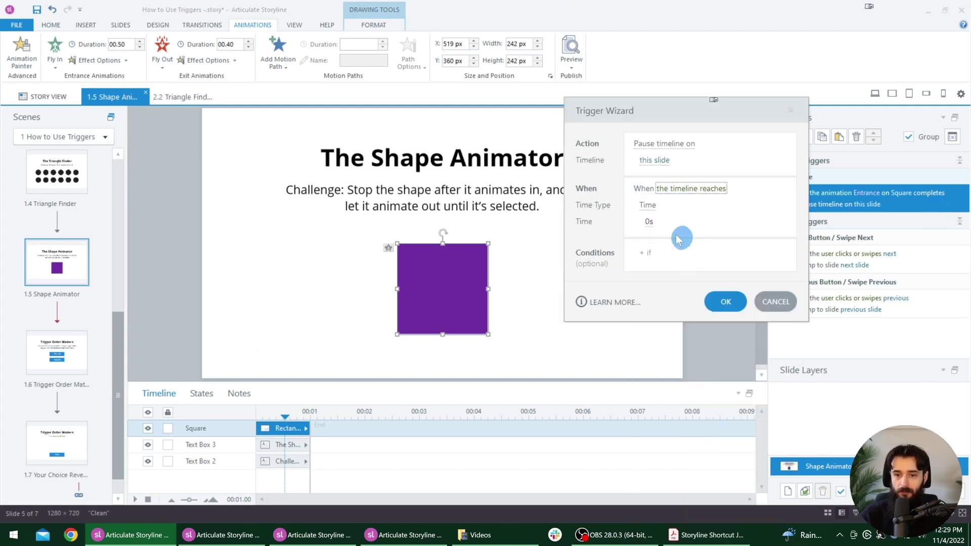
left_click(649, 223)
type("0.5")
key("Return")
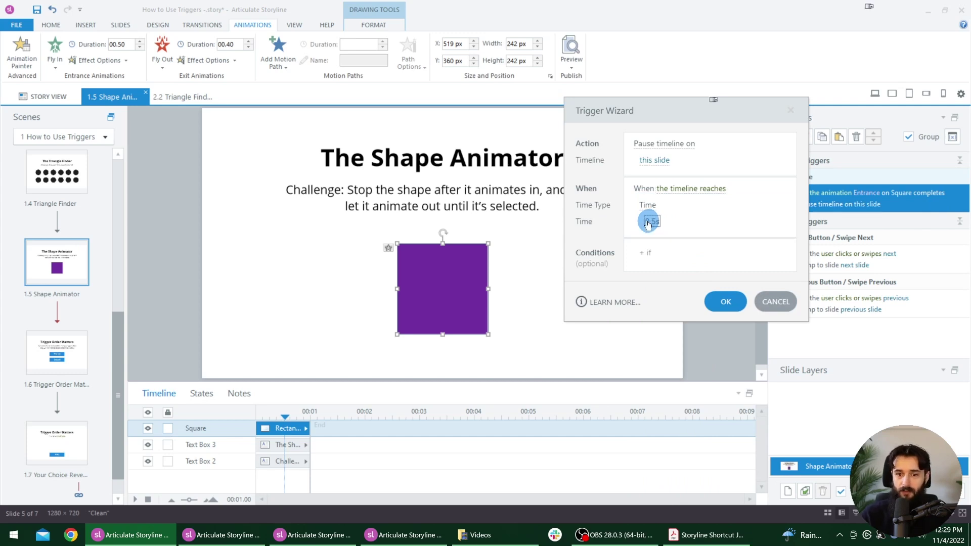
left_click(725, 302)
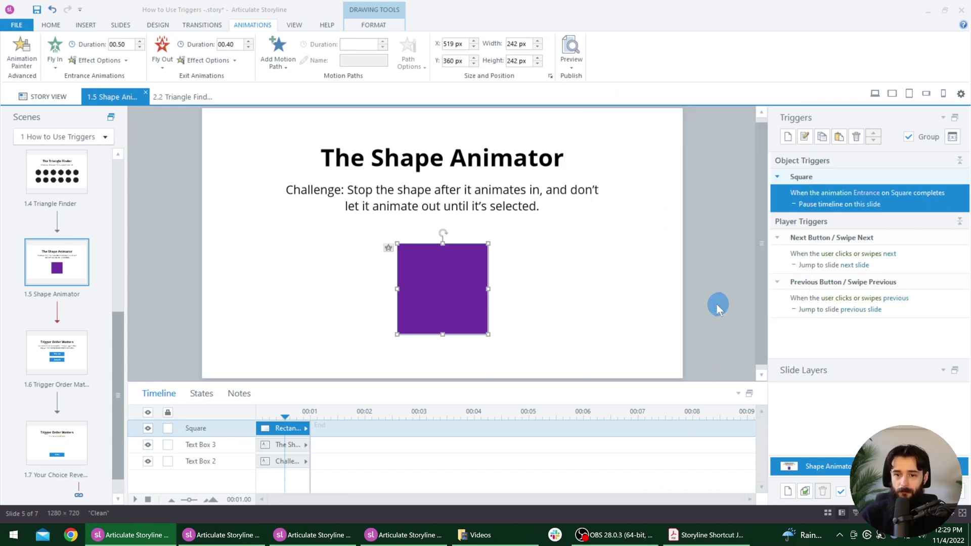
left_click(875, 93)
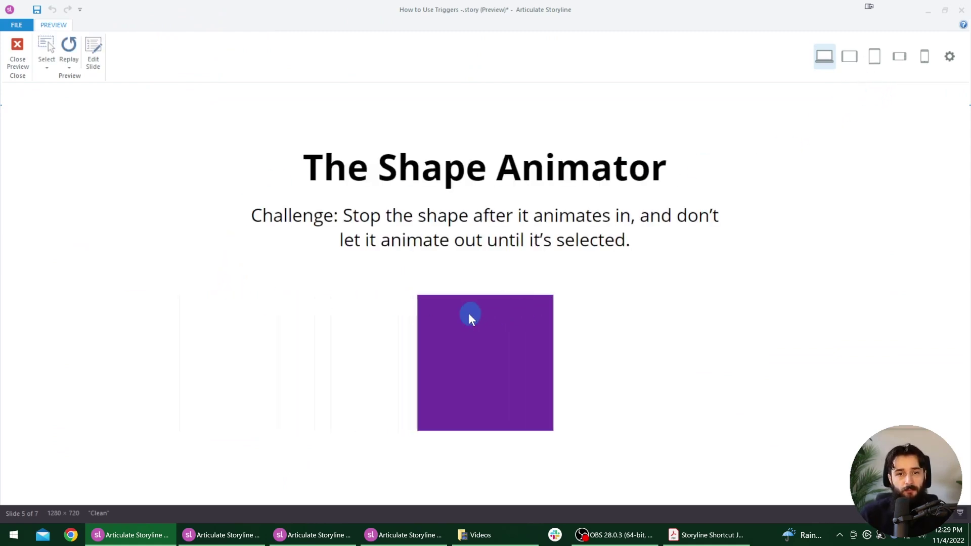
left_click(18, 54)
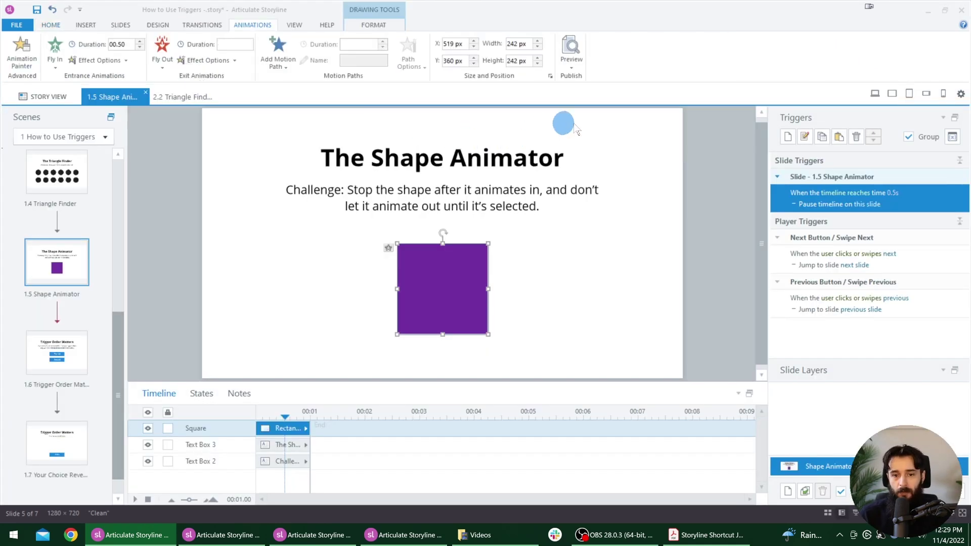
Add a trigger that resumes the timeline on this slide when the user clicks the Square.
left_click(788, 138)
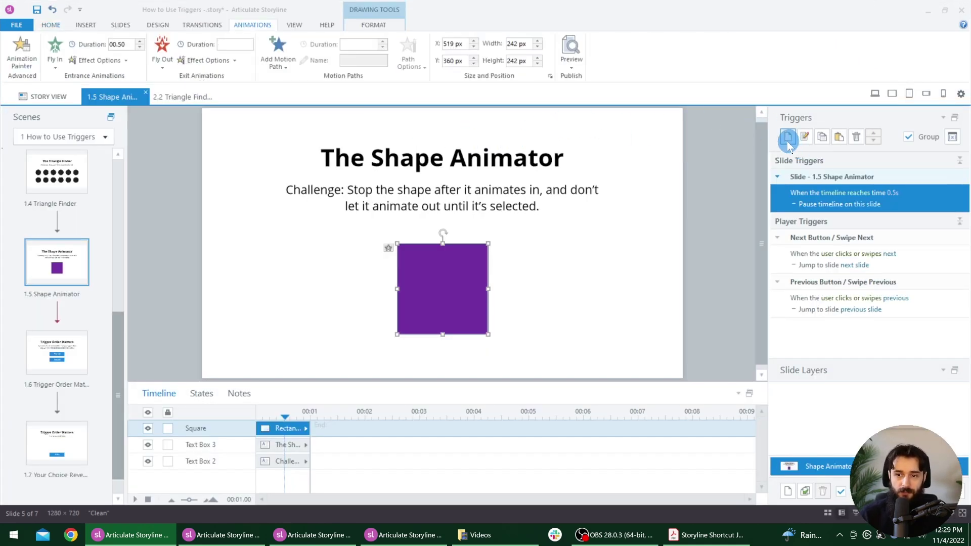
left_click(663, 144)
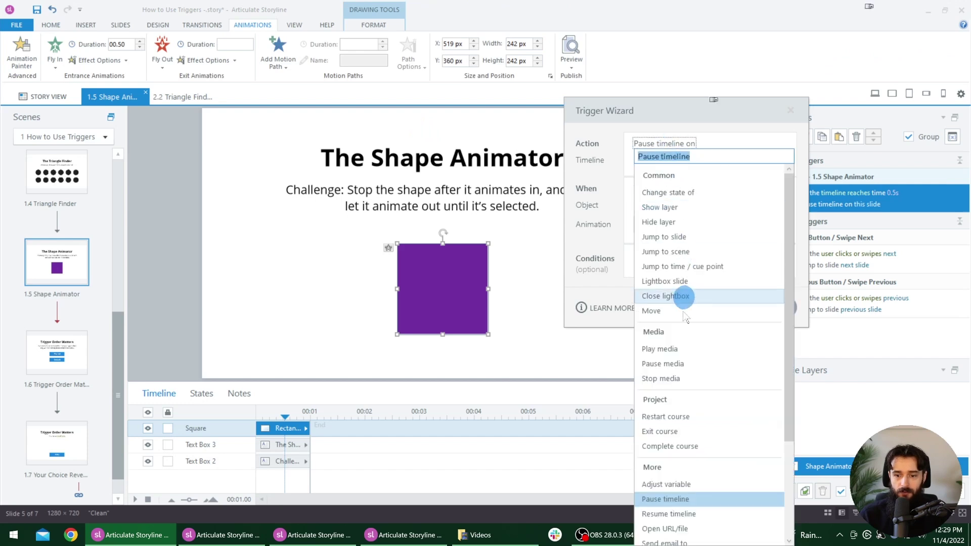
scroll(685, 314, "down", 1)
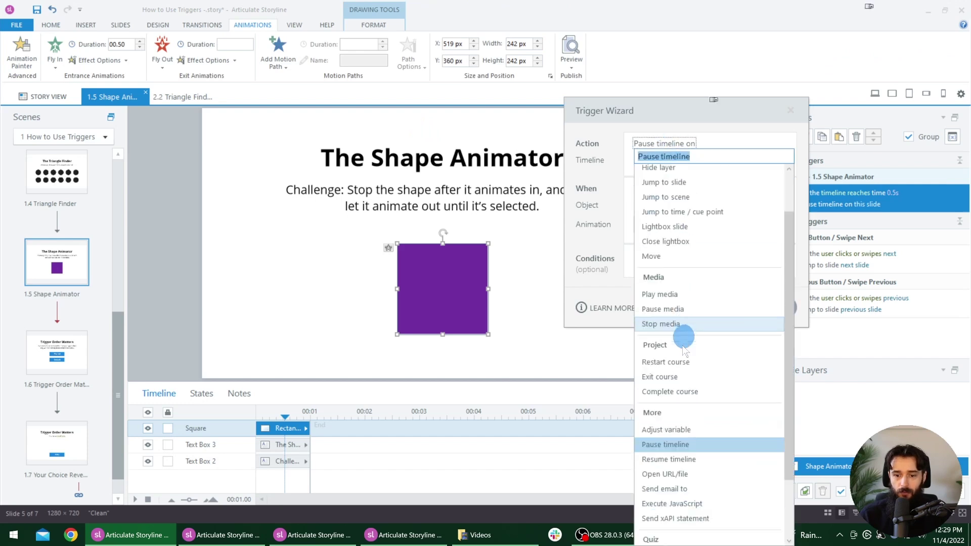
left_click(687, 459)
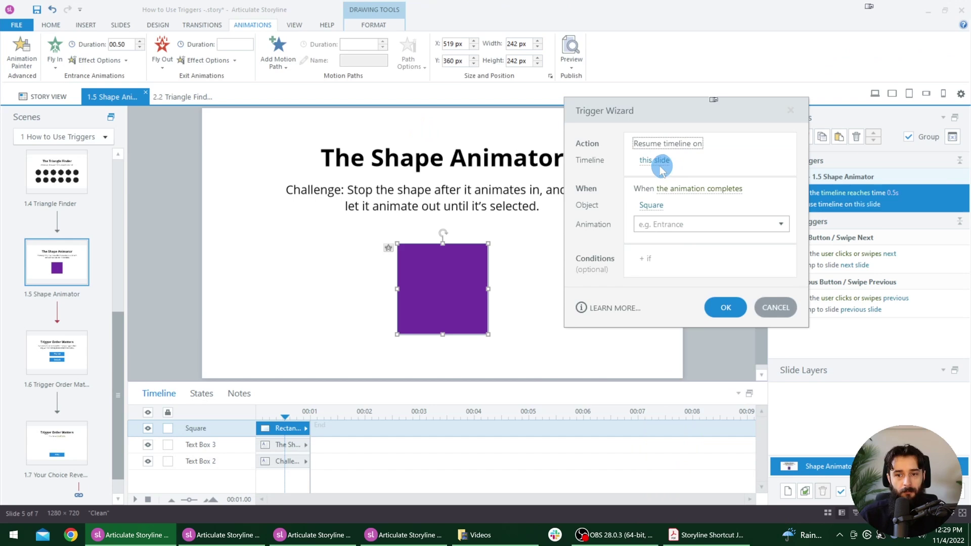
left_click(700, 189)
left_click(676, 234)
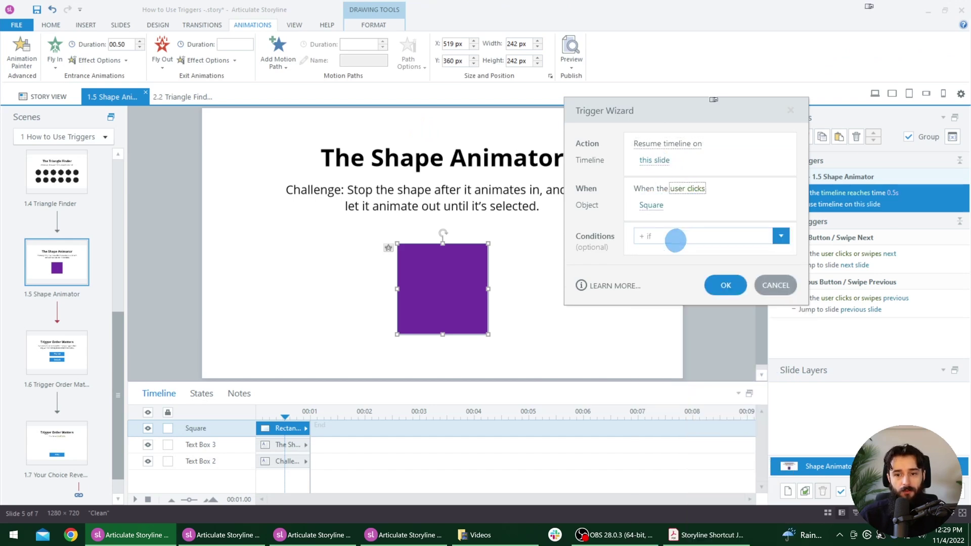
left_click(716, 286)
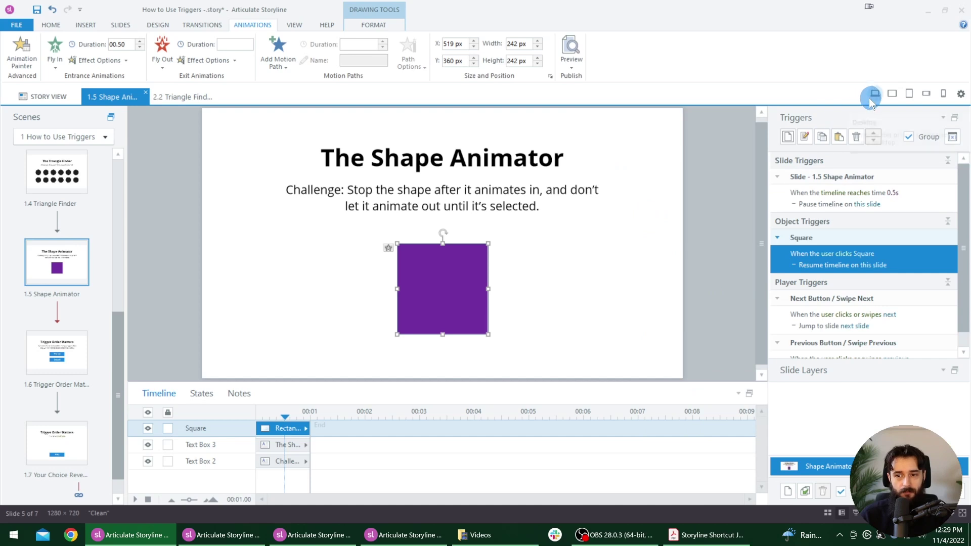
Preview the Shape Animator slide, test the exit animation by selecting the square, and close the preview.
left_click(869, 98)
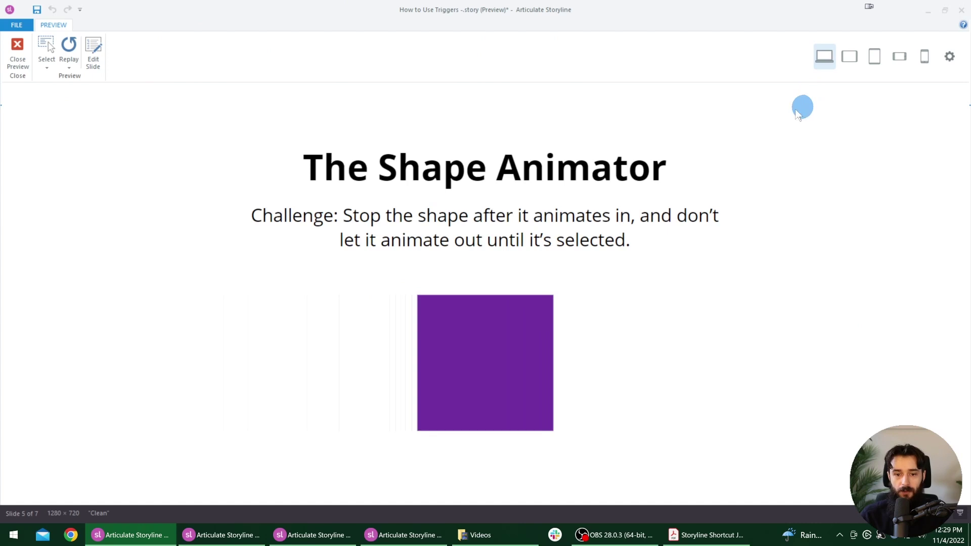
left_click(470, 336)
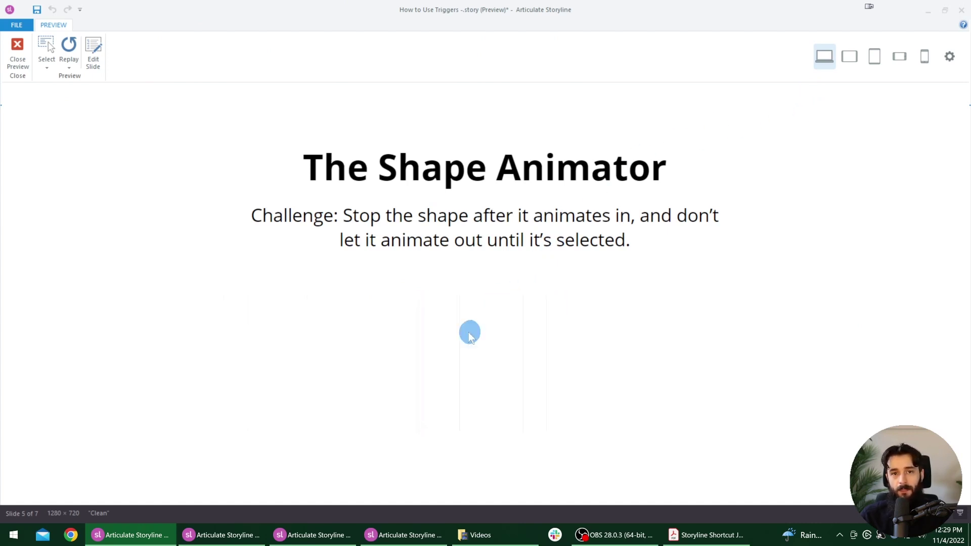
left_click(13, 69)
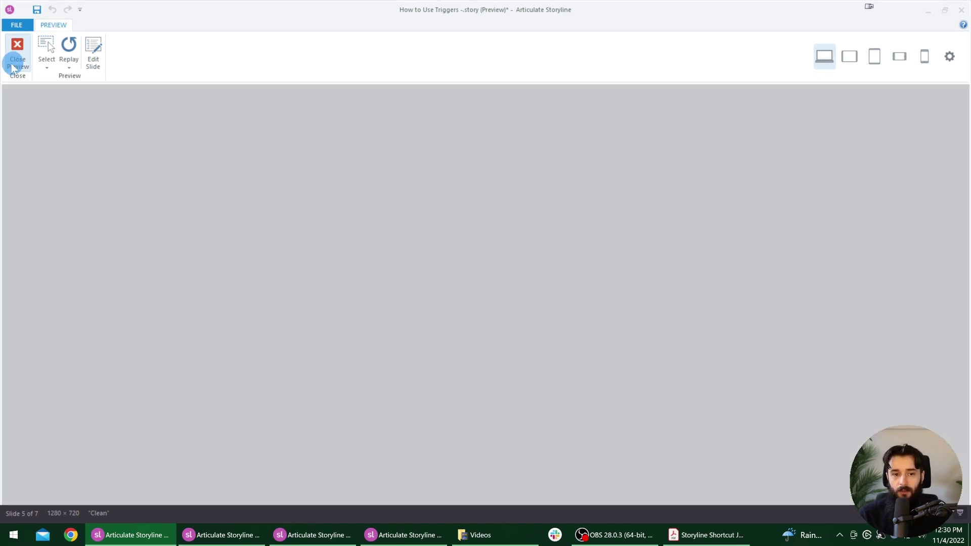
Open slide 1.6 Trigger Order Matters, highlight "Trigger Order" in the title, and clear the highlight.
scroll(66, 363, "up", 1)
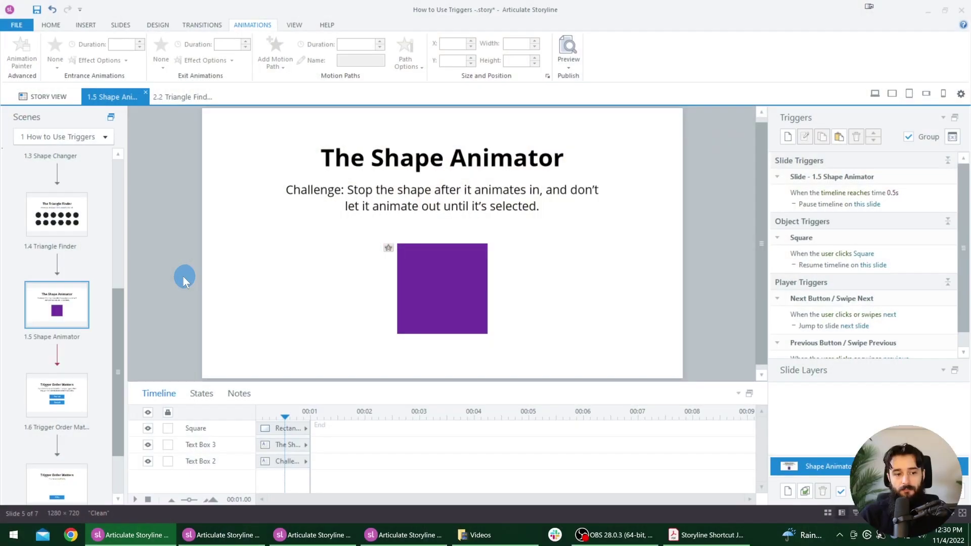
scroll(78, 336, "down", 1)
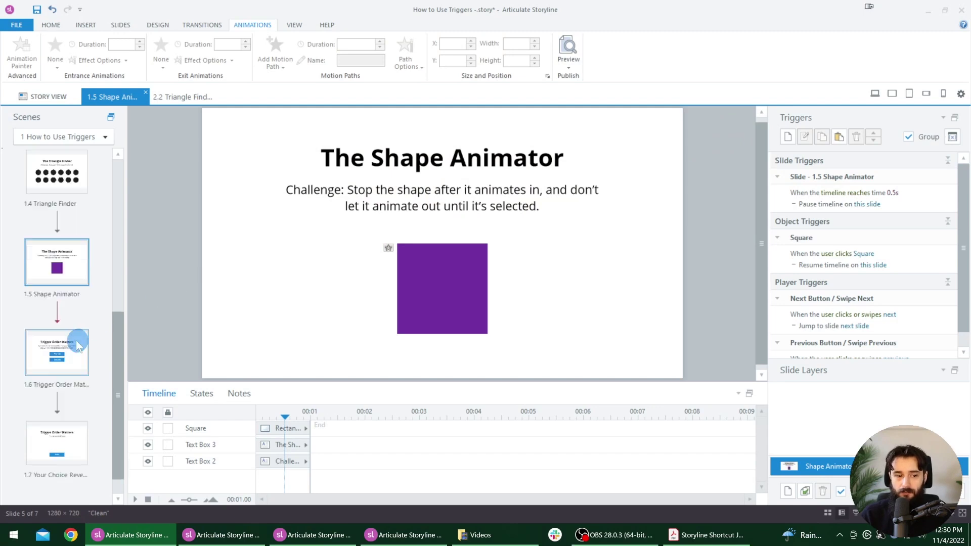
left_click(63, 363)
left_click(448, 160)
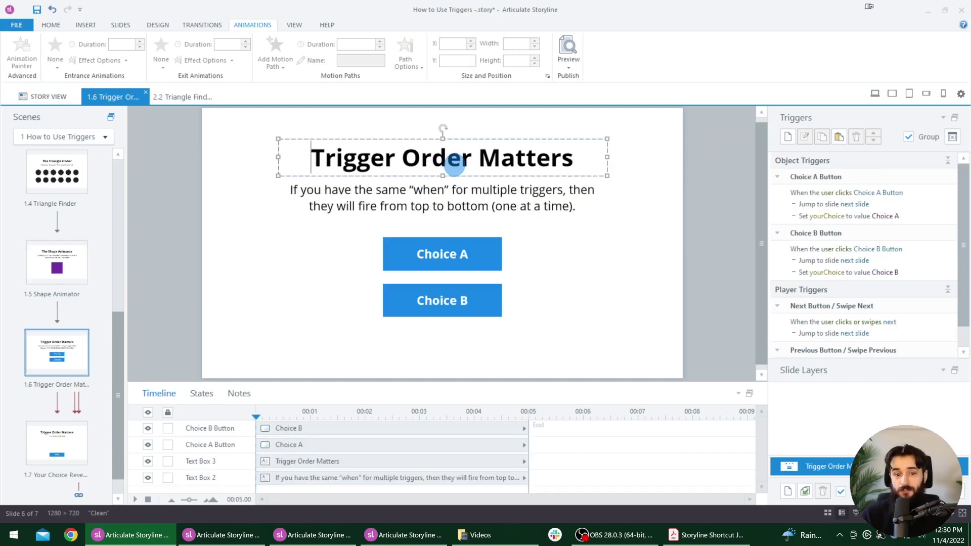
left_click_drag(468, 158, 322, 159)
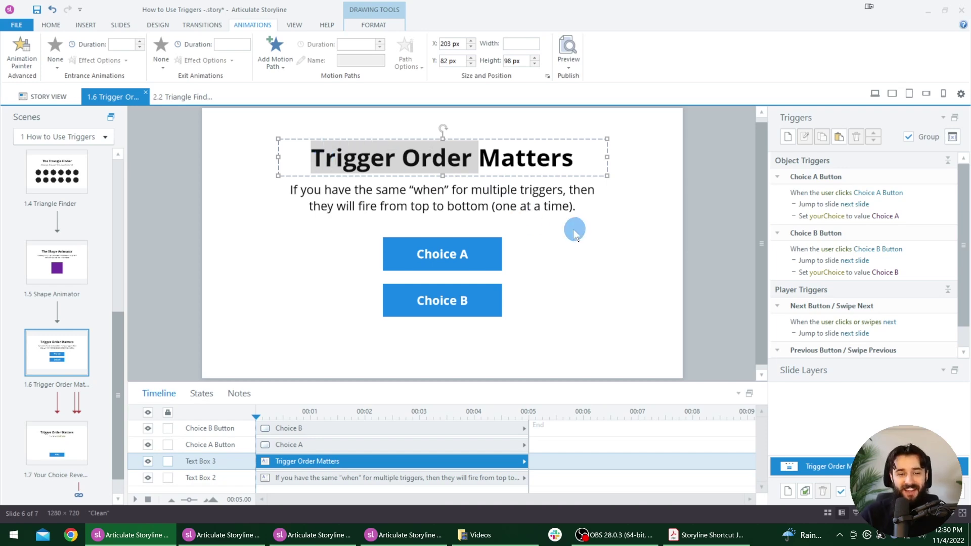
left_click(625, 203)
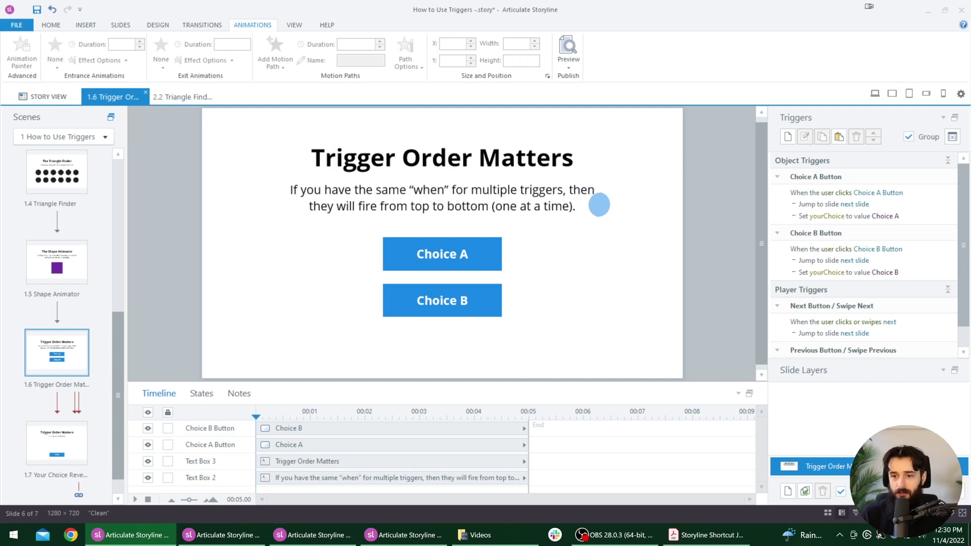
Highlight "when" and "multiple triggers" in turn in the explanatory text under the title.
left_click(402, 191)
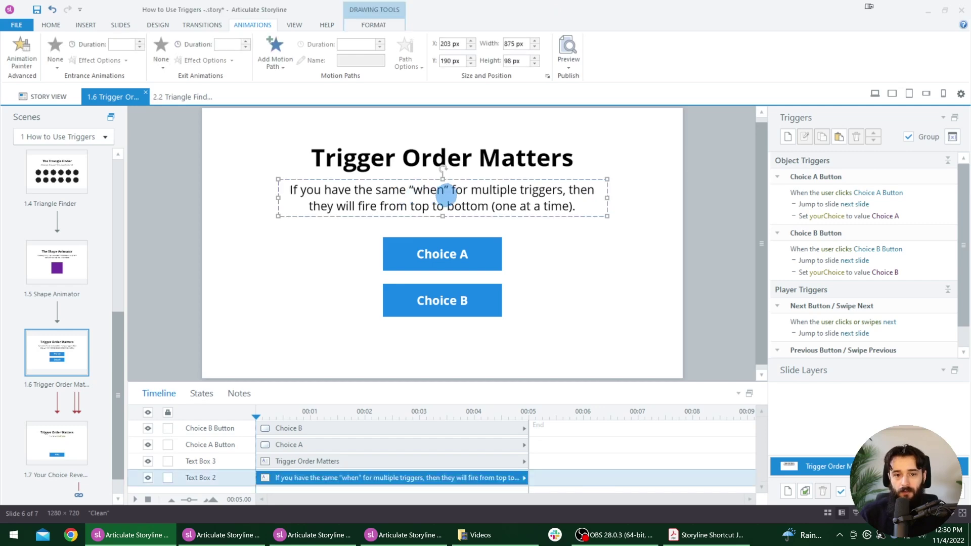
double_click(448, 190)
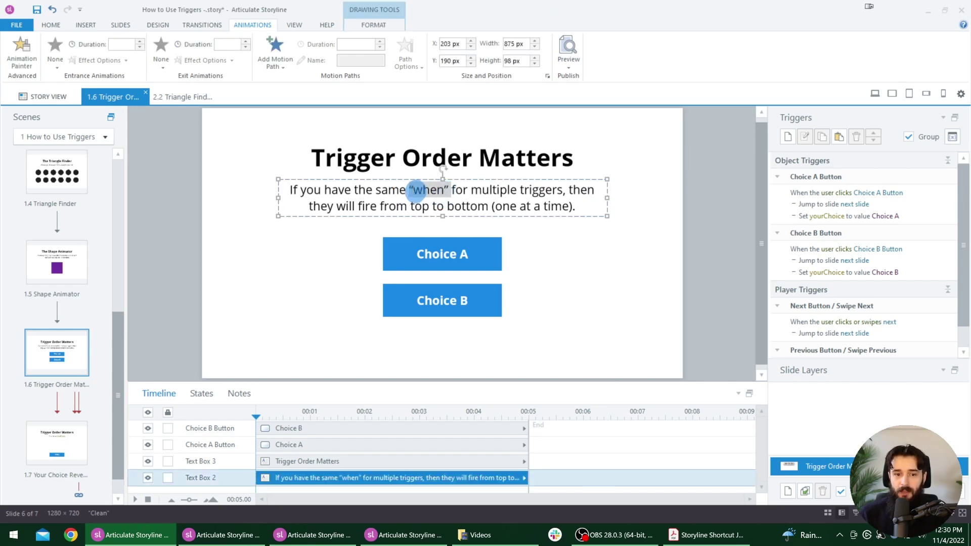
left_click_drag(471, 191, 563, 193)
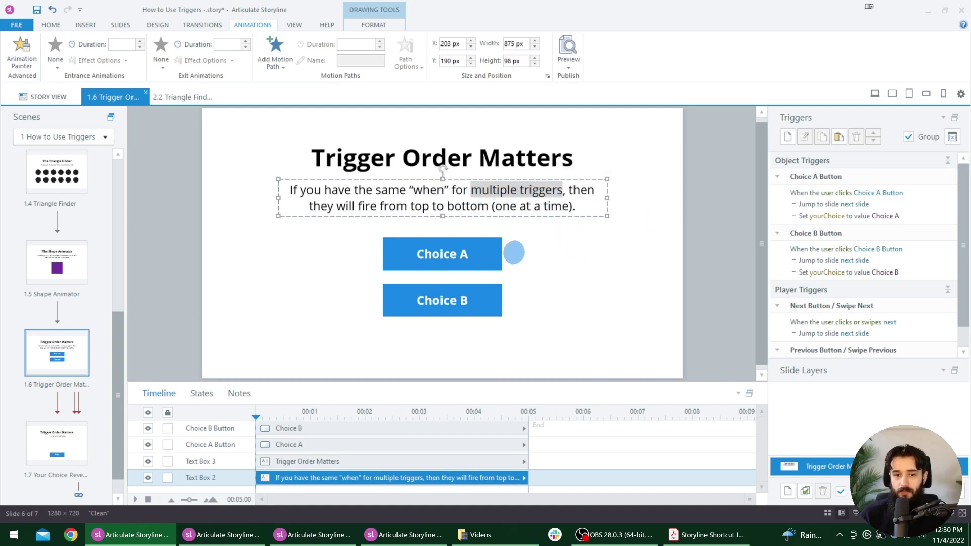
Highlight the words from "then they will fire from top to bottom" in the explanatory text and clear the highlight.
left_click(478, 264)
left_click(570, 195)
left_click_drag(569, 193, 462, 209)
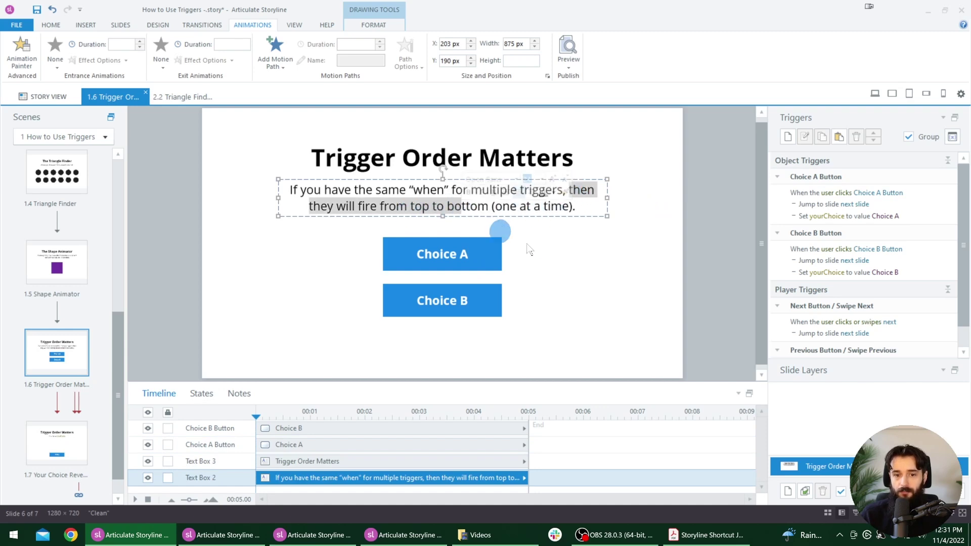
left_click(589, 271)
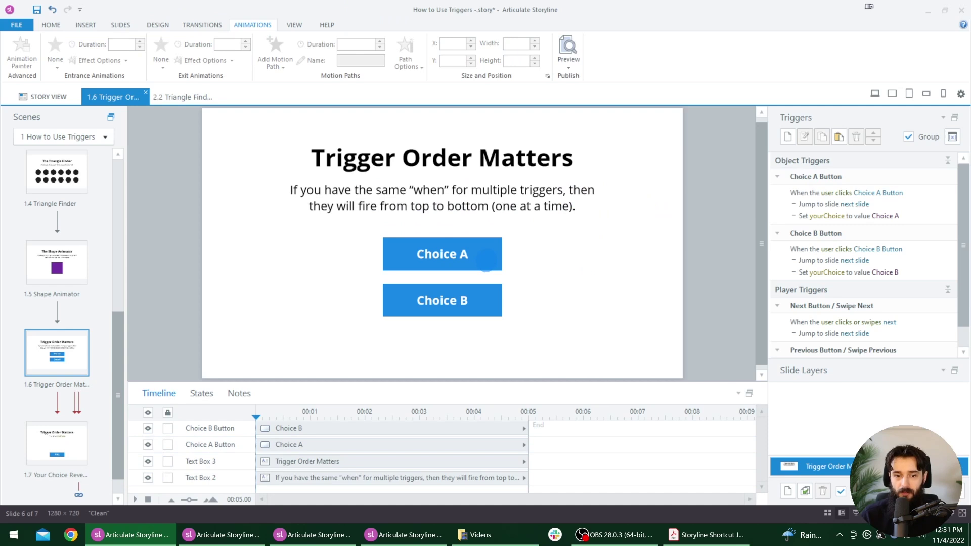
Select the Choice A button and examine its jump to next slide and set yourChoice triggers in turn.
left_click(486, 260)
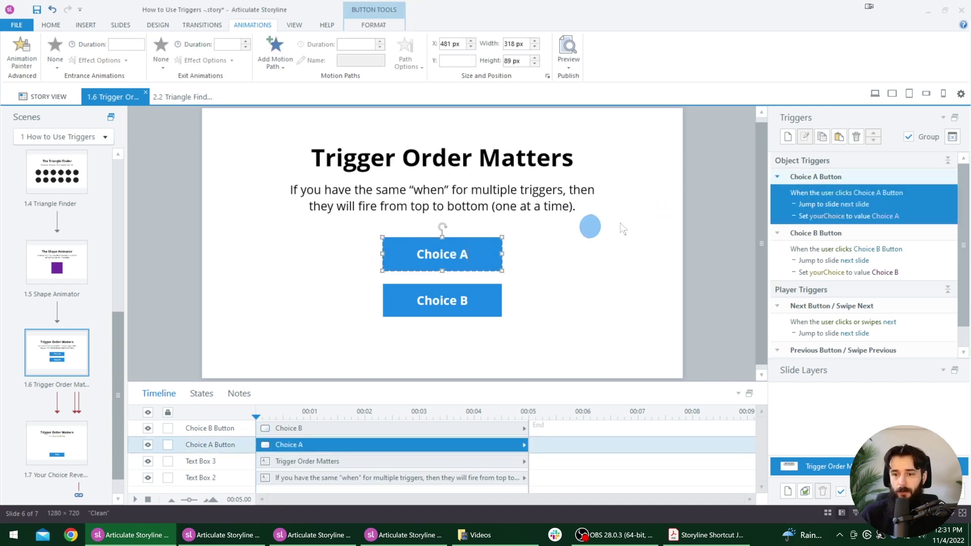
left_click(885, 204)
left_click(922, 217)
mouse_move(922, 221)
left_mouse_down()
mouse_move(840, 229)
mouse_move(907, 229)
left_mouse_up()
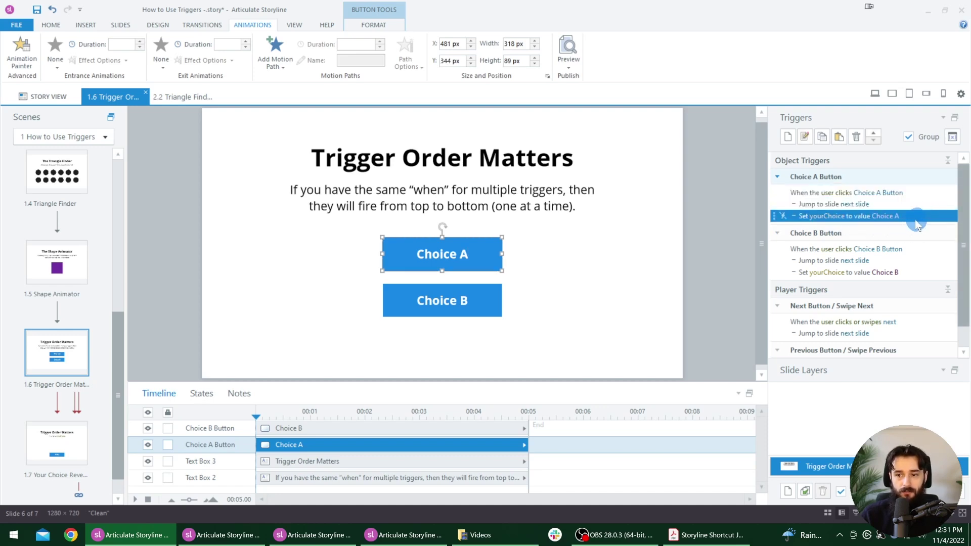
Review the Choice A set yourChoice trigger's settings and the project variables list, closing both without changes.
double_click(918, 223)
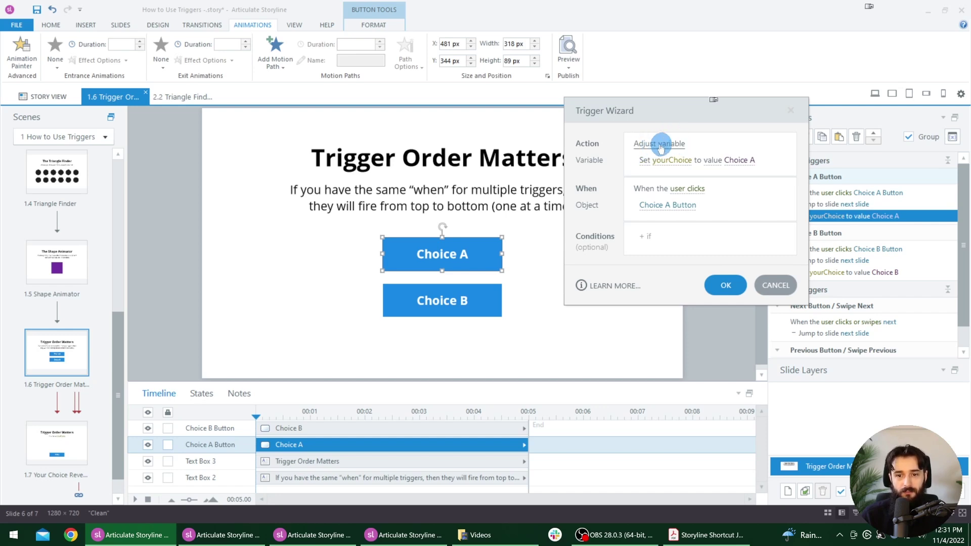
left_click(779, 286)
left_click(952, 137)
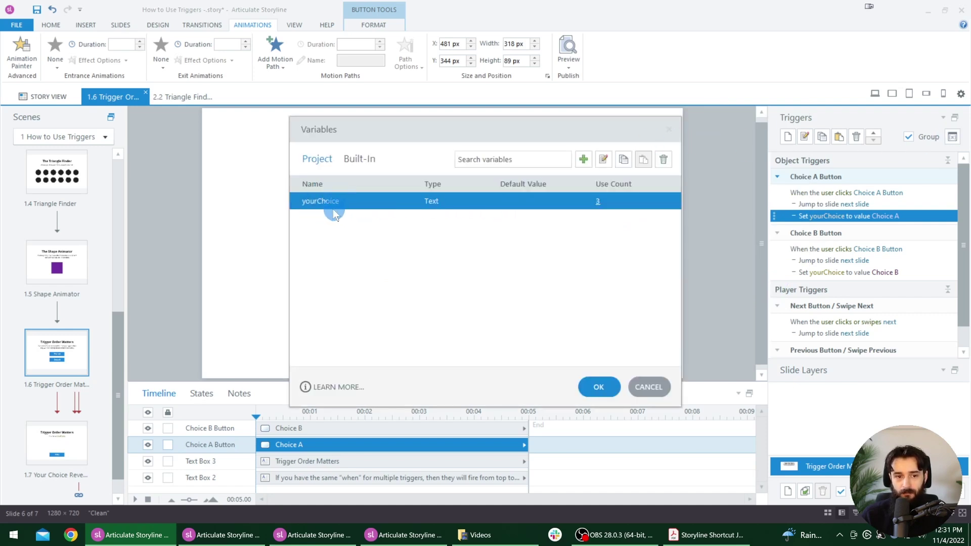
left_click(647, 385)
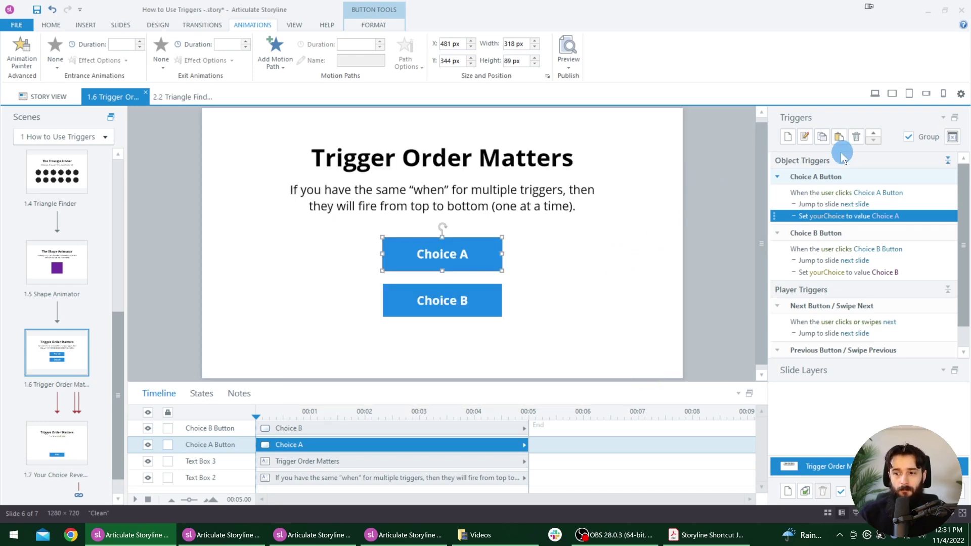
Compare the order of Choice A's jump and set yourChoice triggers, also pointing out the Next button trigger.
left_click_drag(879, 217, 915, 214)
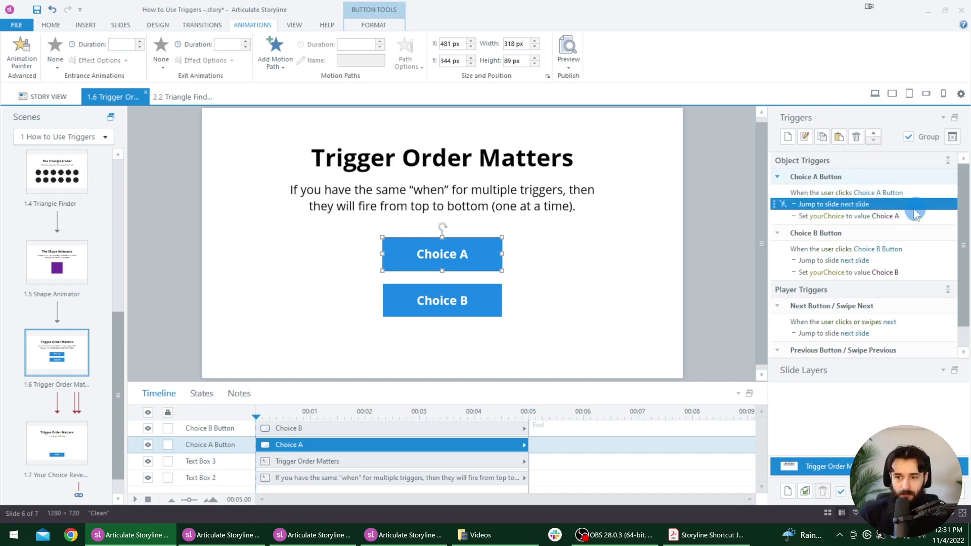
left_click(924, 328)
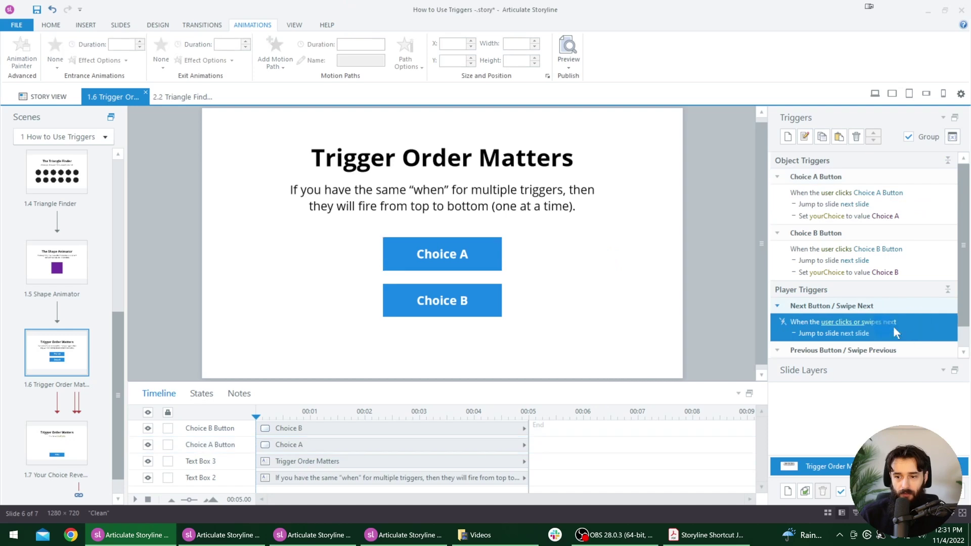
left_click(922, 205)
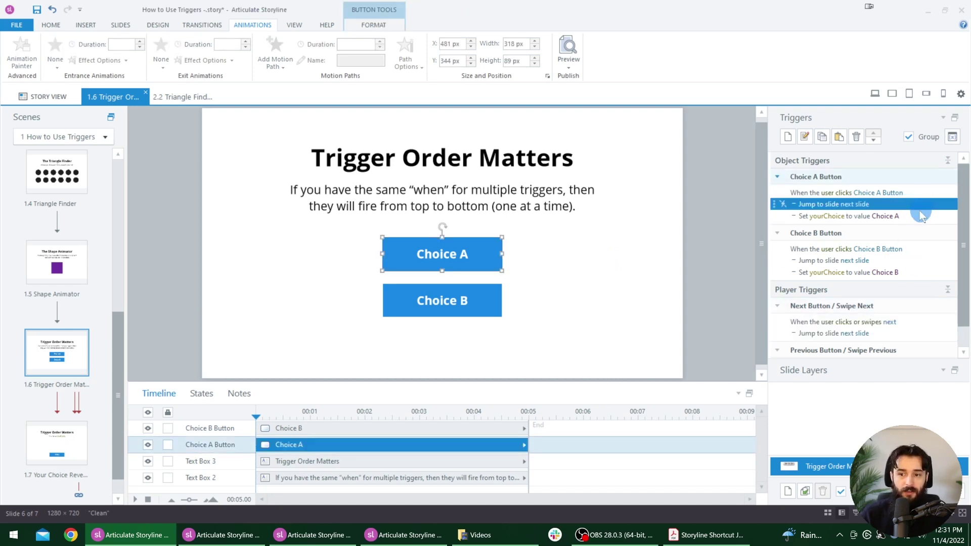
mouse_move(917, 202)
left_mouse_down()
mouse_move(927, 214)
mouse_move(917, 196)
mouse_move(909, 219)
left_mouse_up()
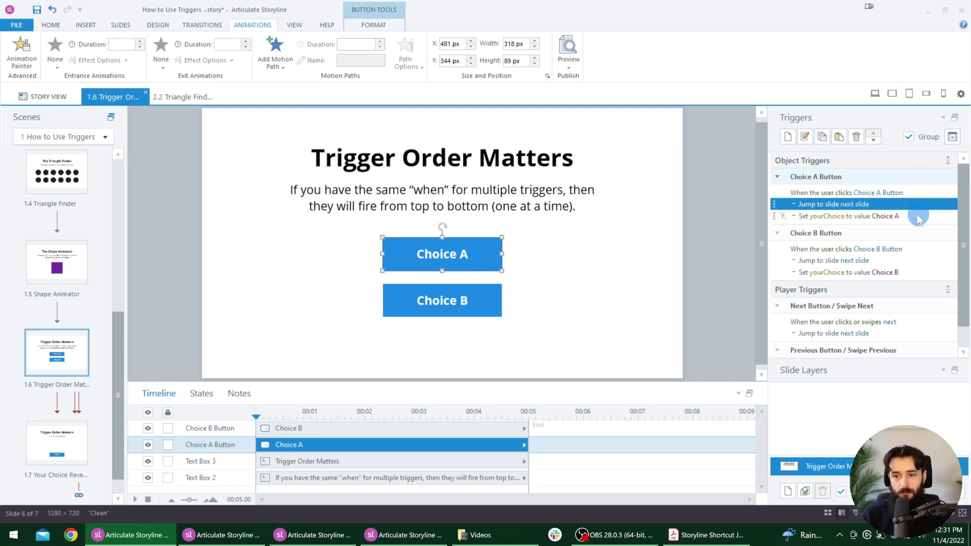
left_click(916, 216)
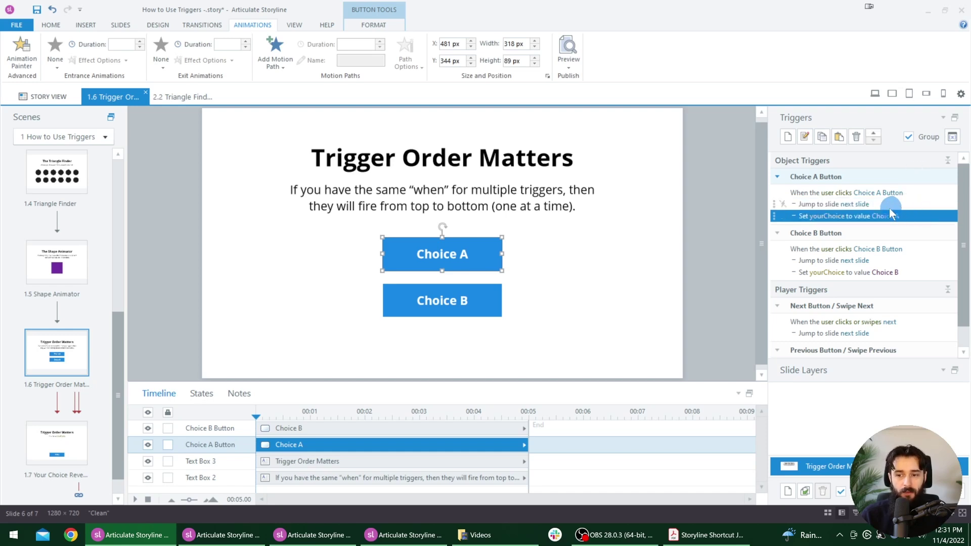
left_click(907, 204)
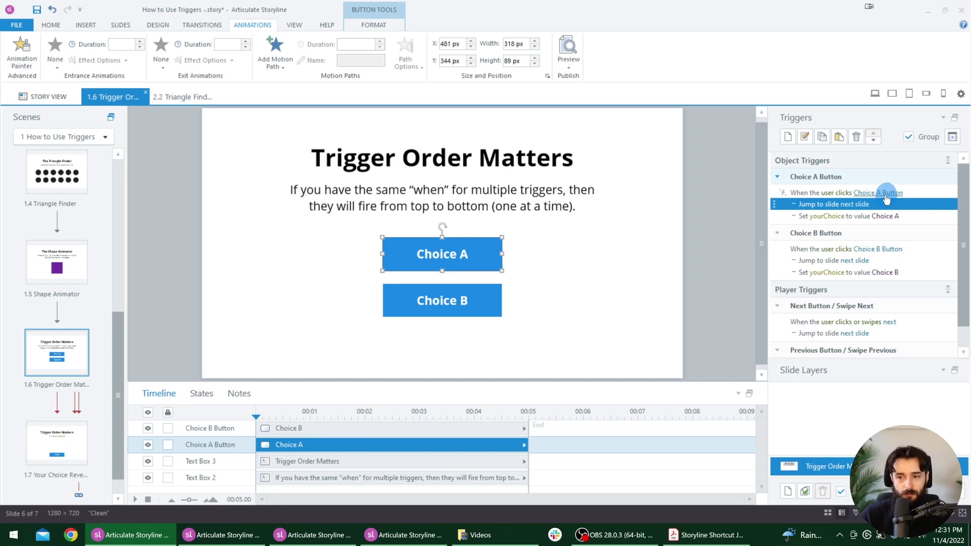
Examine the shared "user clicks Choice A Button" event, its object choices, and the two actions grouped under it.
left_click(919, 192)
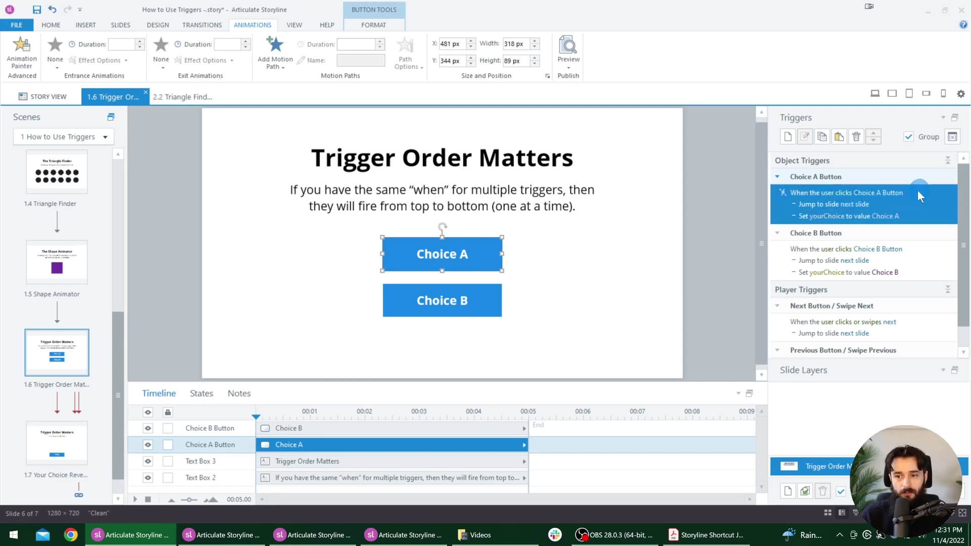
left_click(889, 194)
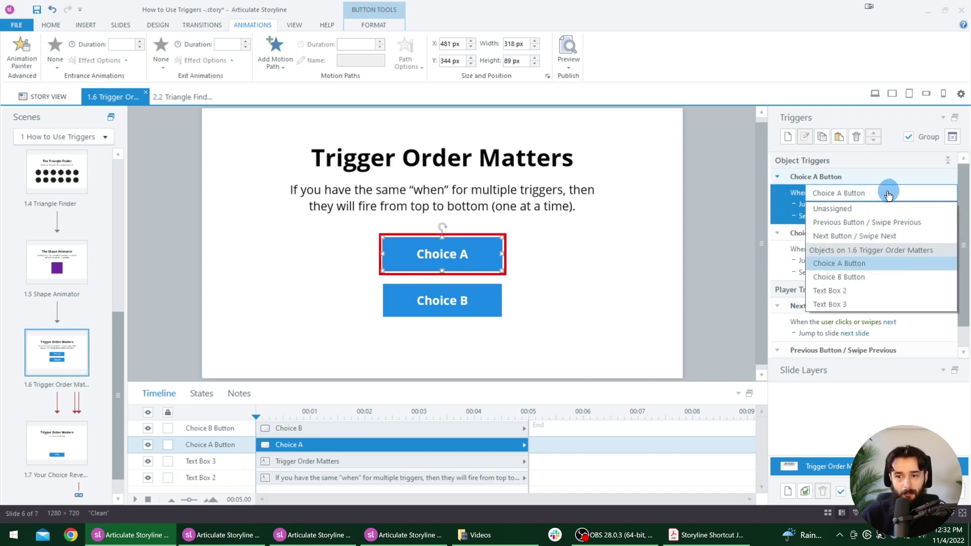
left_click(703, 212)
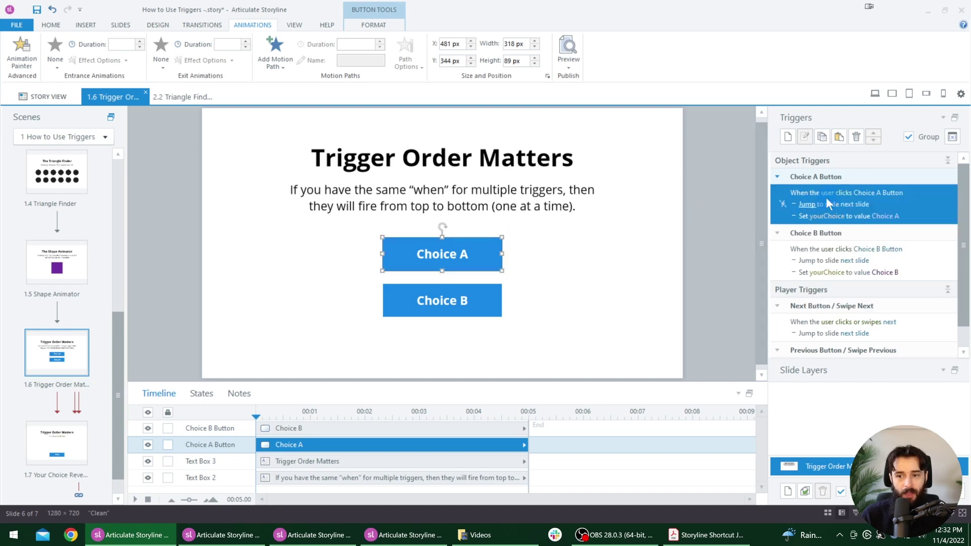
left_click(907, 205)
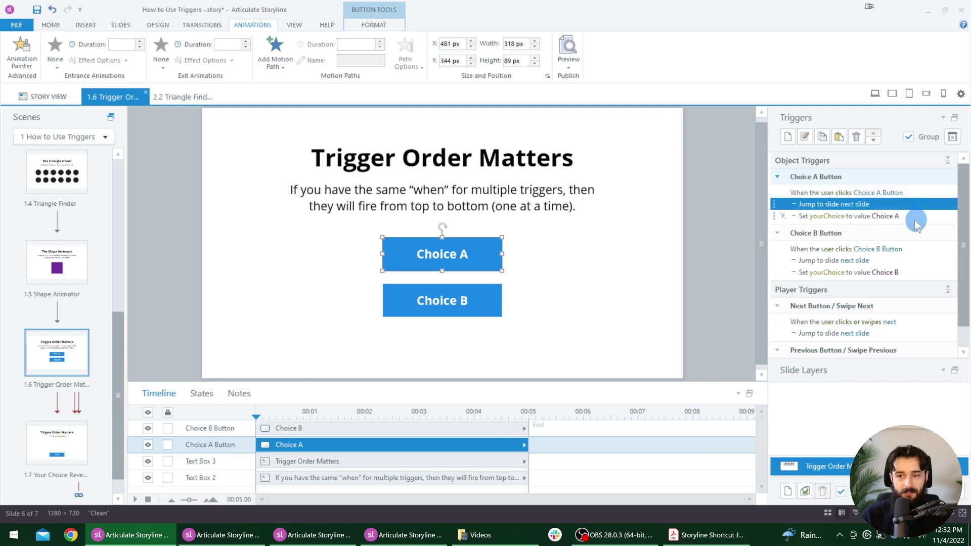
left_click(911, 216)
left_click(911, 197)
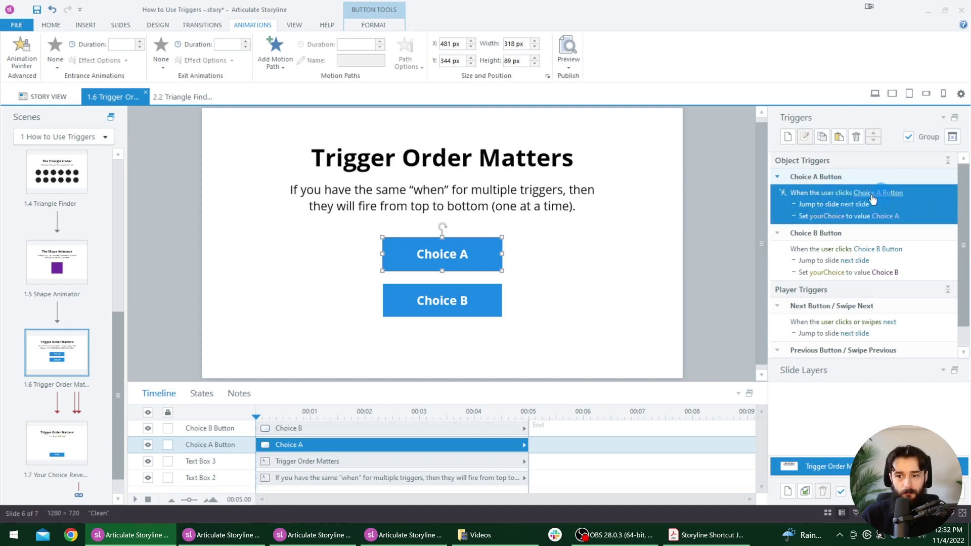
Set the shared event of Choice A's grouped triggers to user double clicks, and restore it to user clicks.
left_click(843, 194)
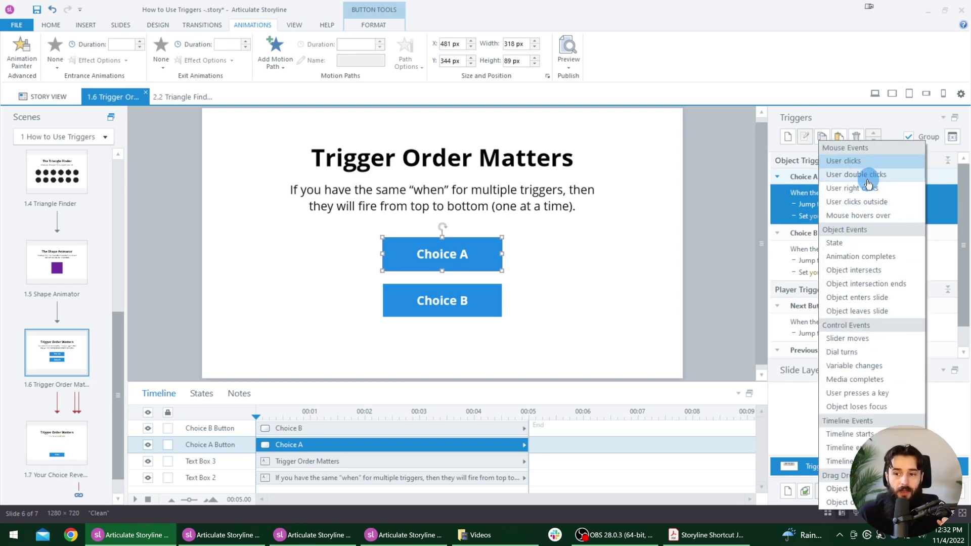
left_click(869, 177)
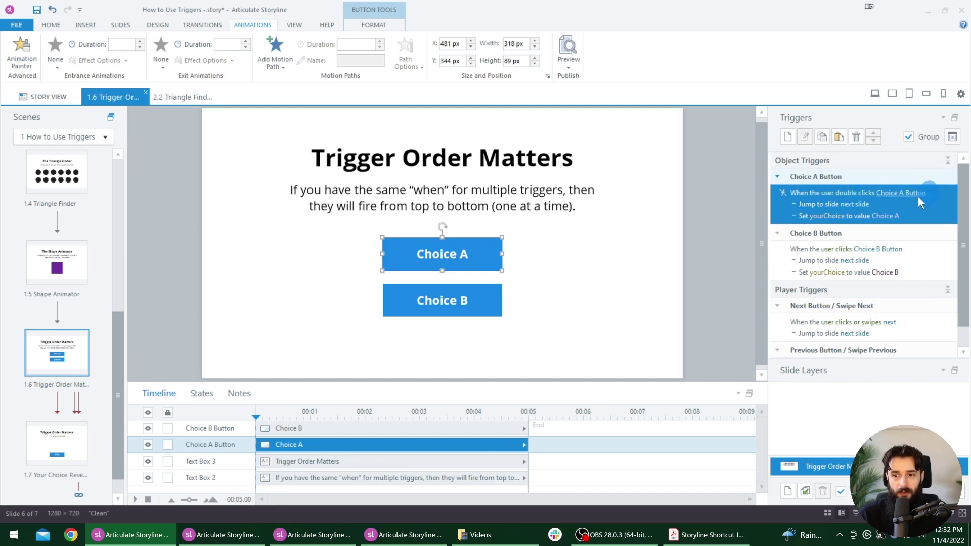
left_click(930, 204)
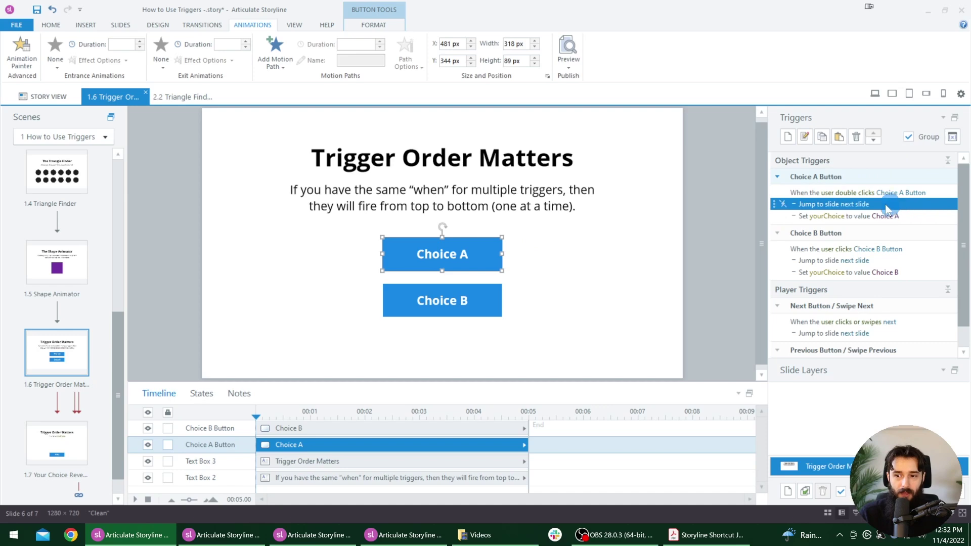
left_click(859, 193)
left_click(874, 161)
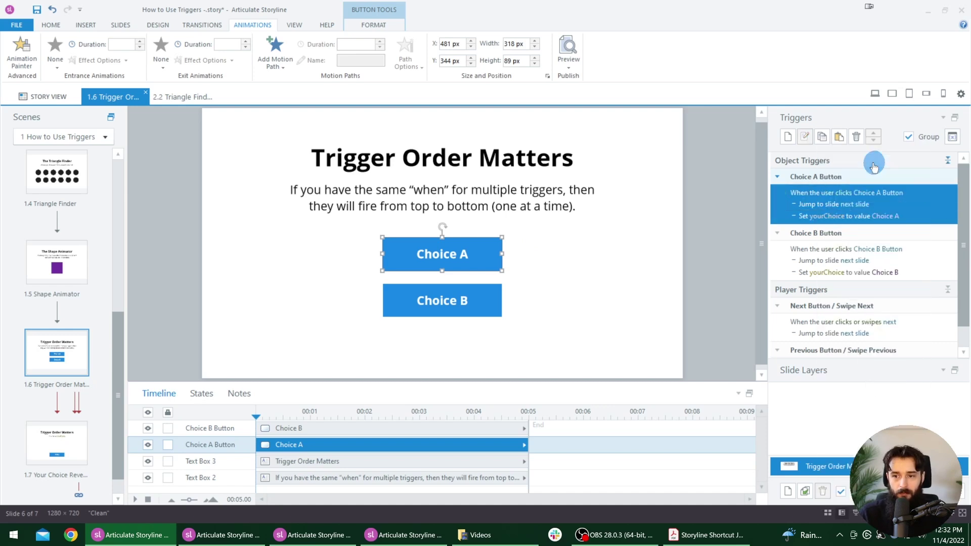
Ungroup the triggers, check the separate event choices of both Choice A triggers without changing them, and group the triggers again.
left_click(910, 137)
left_click_drag(931, 236, 935, 207)
left_click(933, 205)
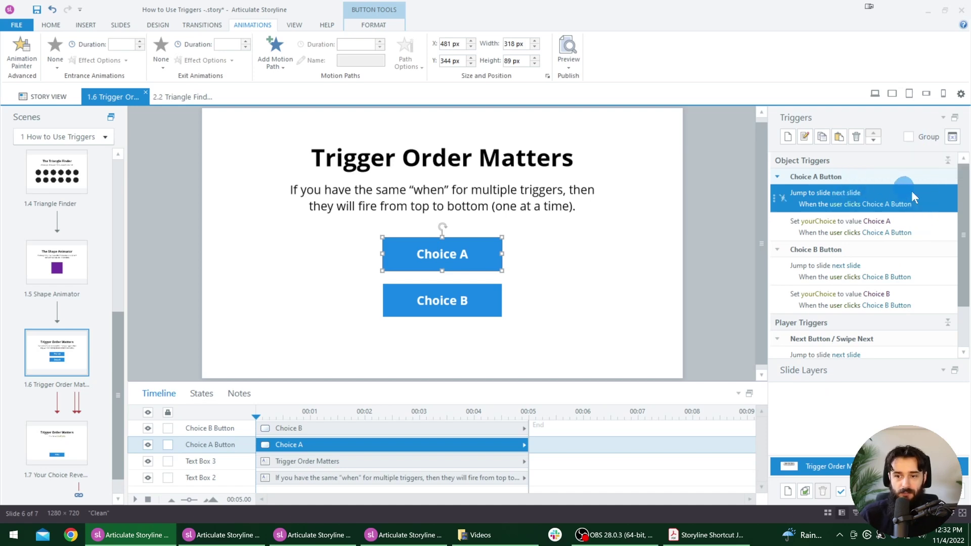
left_click(842, 205)
left_click(850, 161)
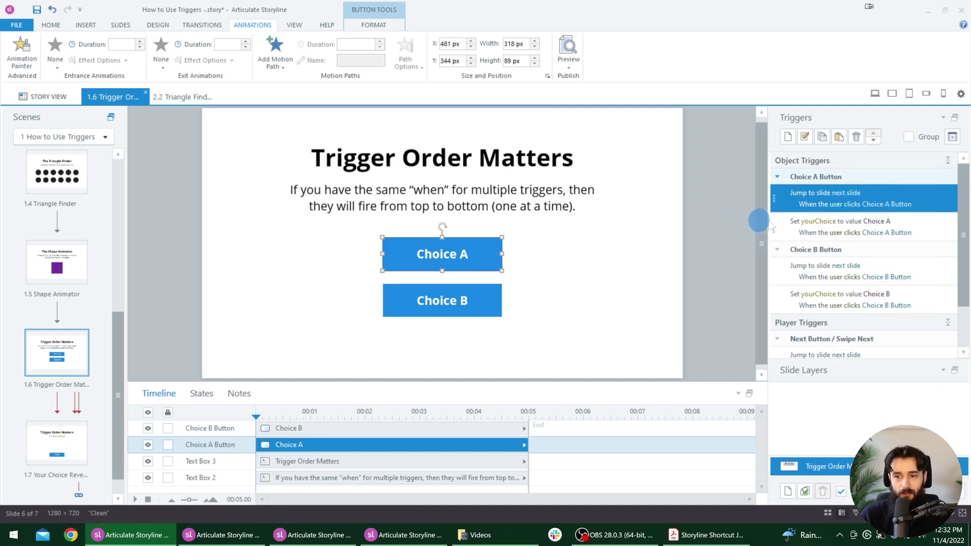
left_click(847, 238)
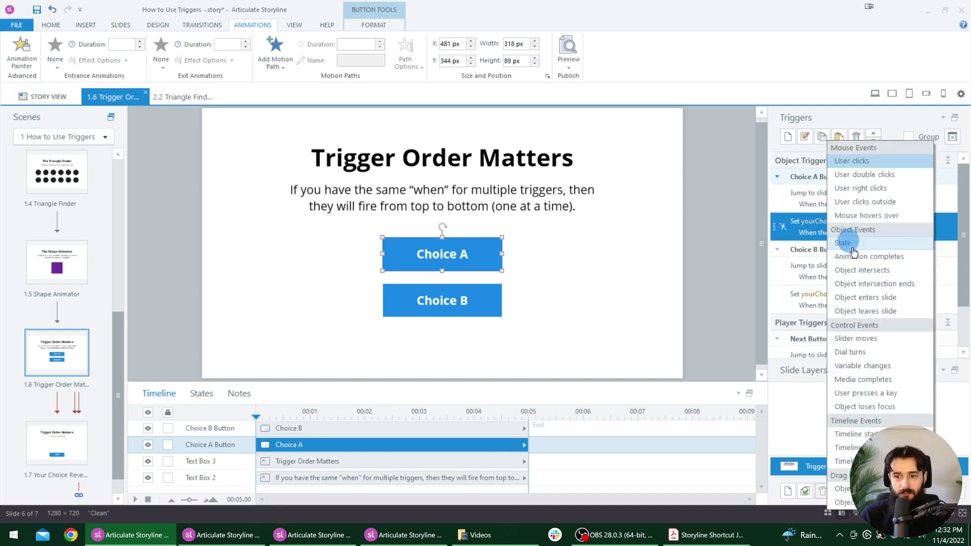
left_click(720, 253)
left_click(909, 137)
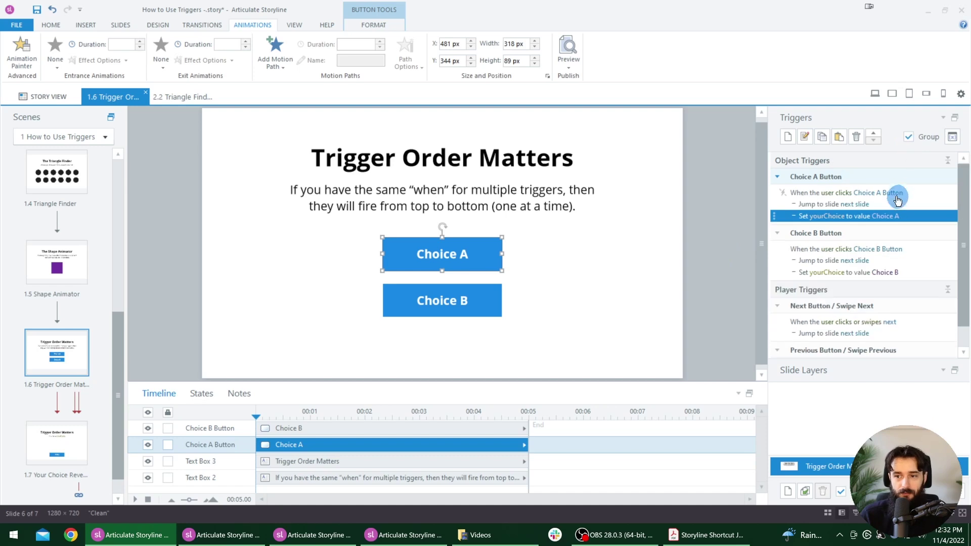
Switch the trigger list to the ungrouped view, deselect the button, and return to the grouped view.
left_click(909, 138)
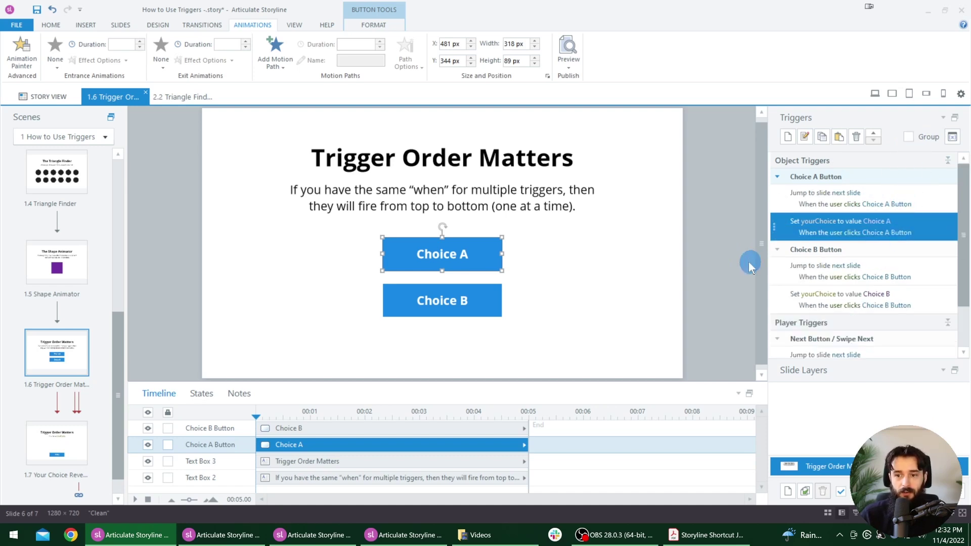
left_click(749, 261)
left_click(909, 136)
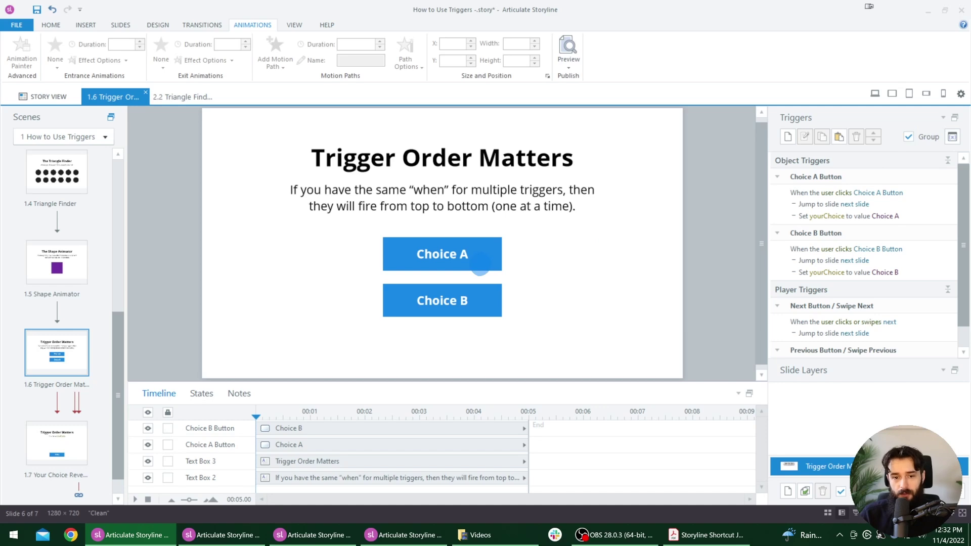
Reselect the Choice A button and alternate between its jump and set yourChoice triggers to show which fires first.
left_click(480, 264)
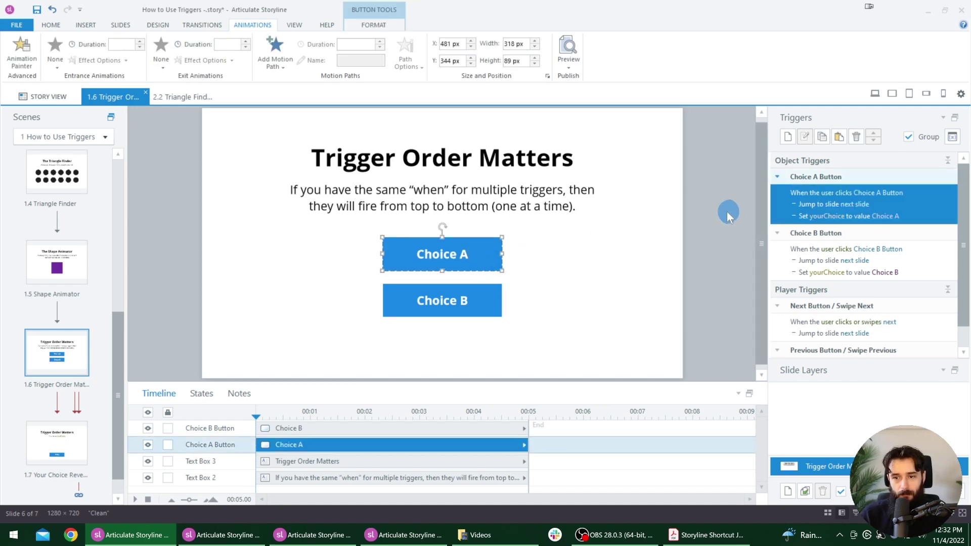
left_click(899, 205)
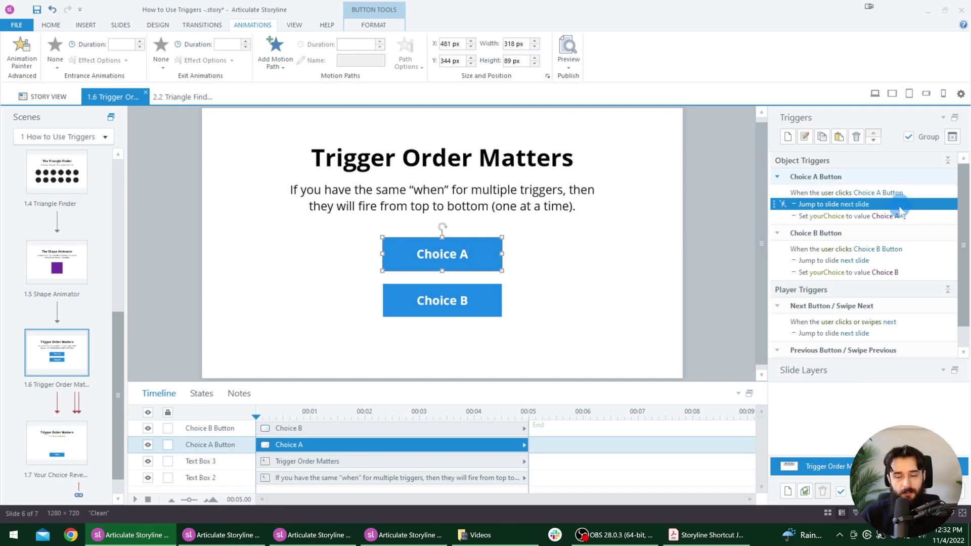
left_click(922, 217)
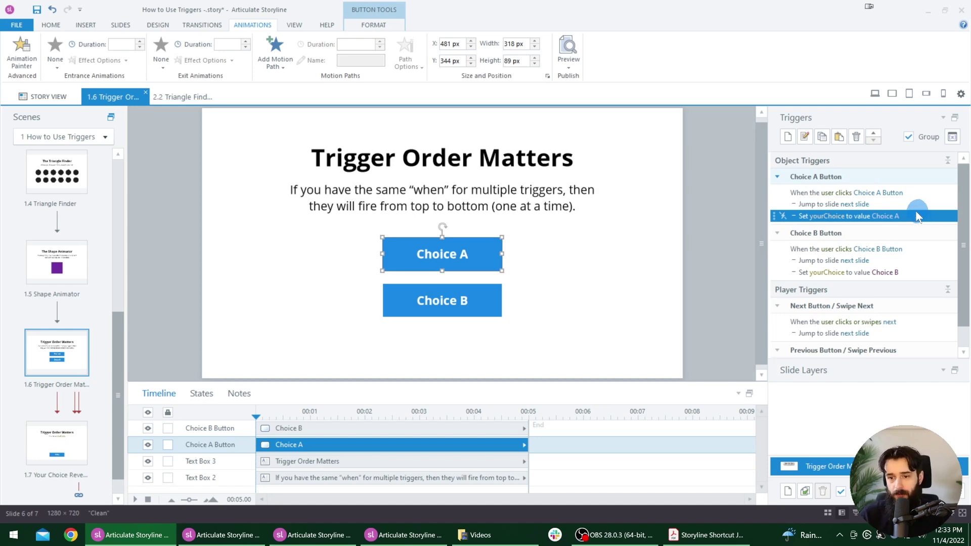
left_click(909, 207)
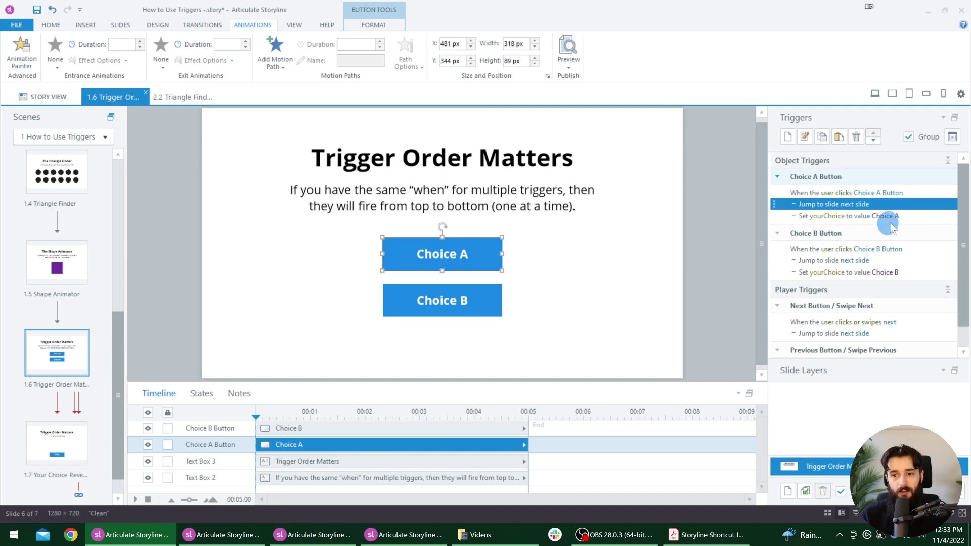
left_click(914, 216)
left_click(891, 205)
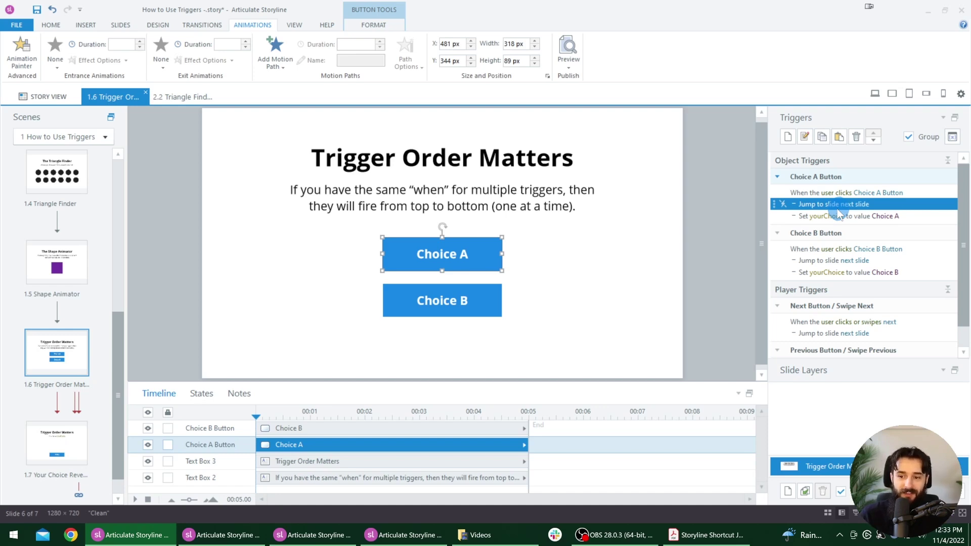
left_click(914, 218)
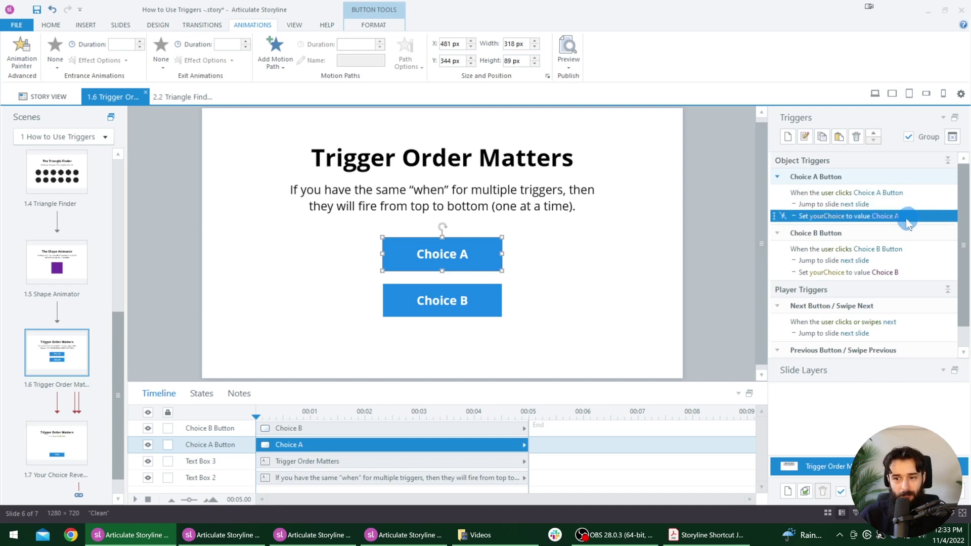
left_click_drag(909, 224, 914, 216)
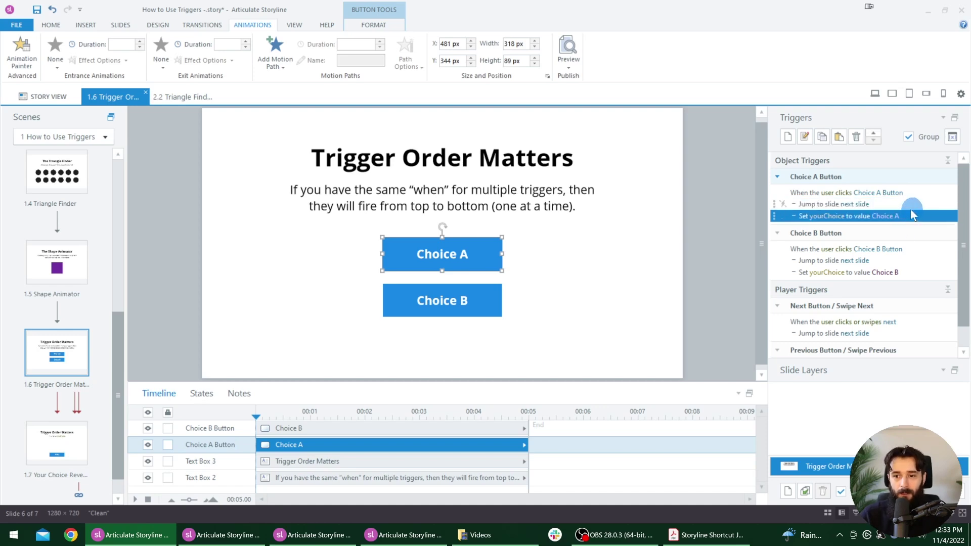
Examine how the yourChoice reference is used in the text of slide 1.7, and return to slide 1.6.
key("Up")
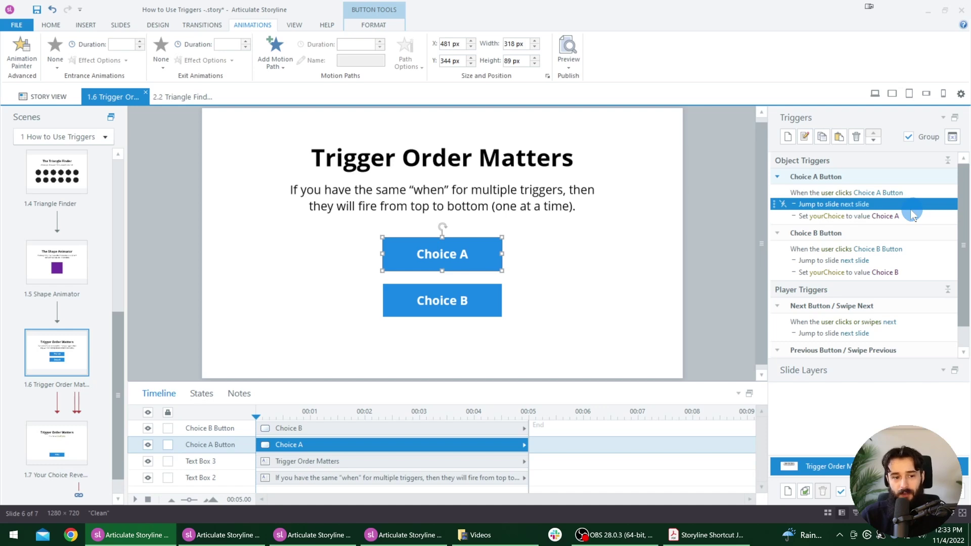
left_click(53, 451)
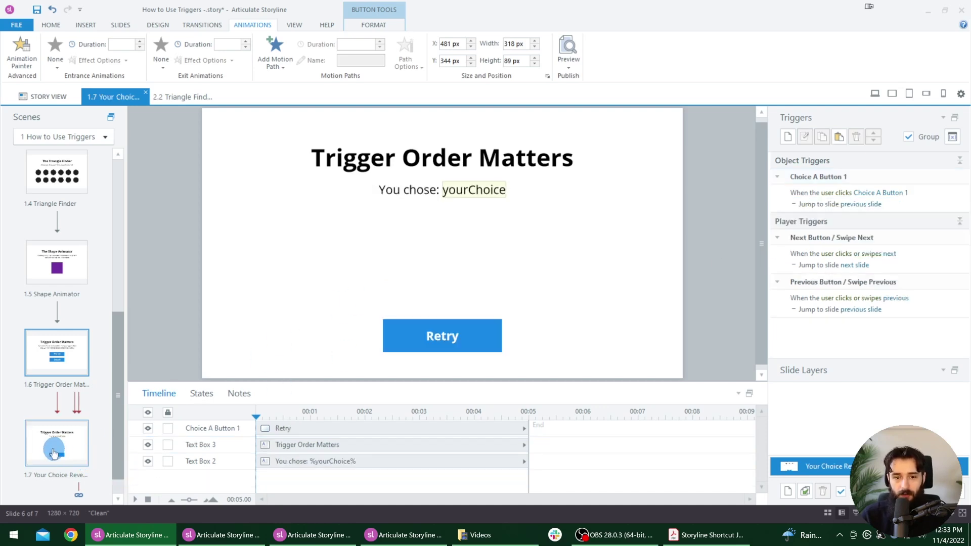
left_click(418, 188)
left_click(424, 191)
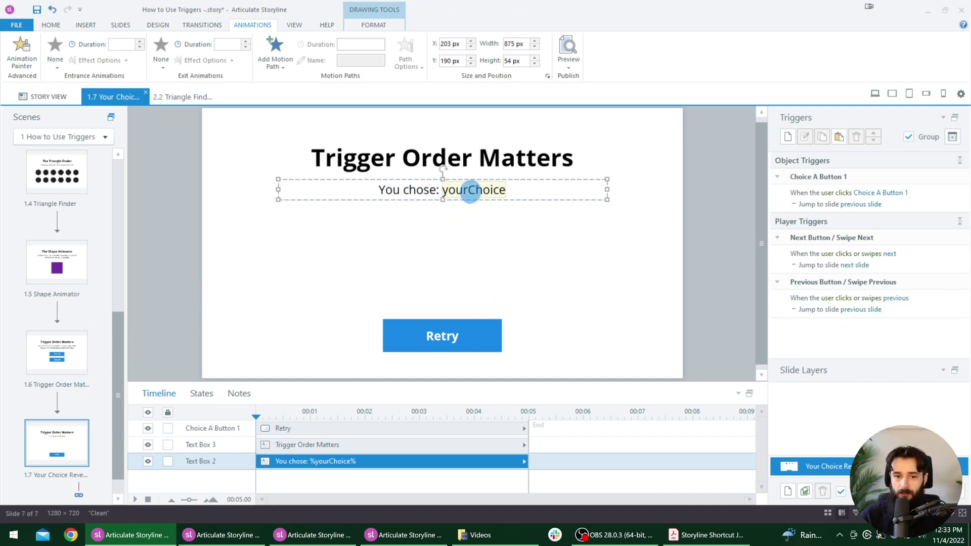
left_click(56, 352)
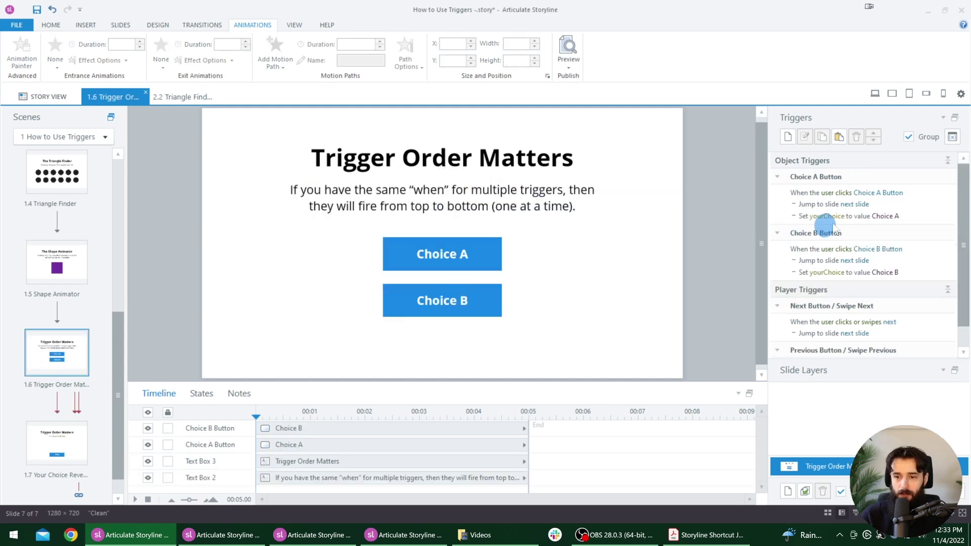
Preview slides 1.6 and 1.7 together, test the Choice A button, and close the preview.
left_click(53, 424, "shift")
left_click(567, 68)
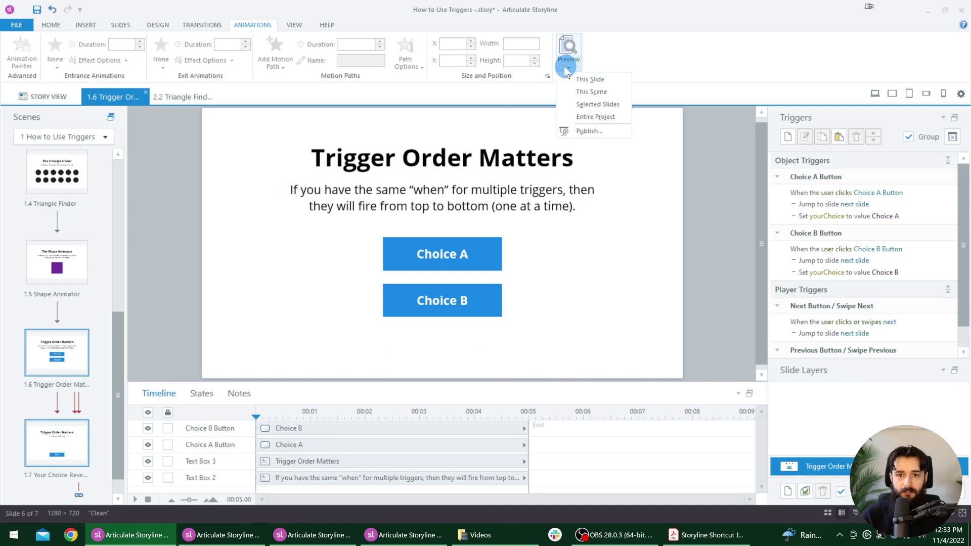
left_click(618, 100)
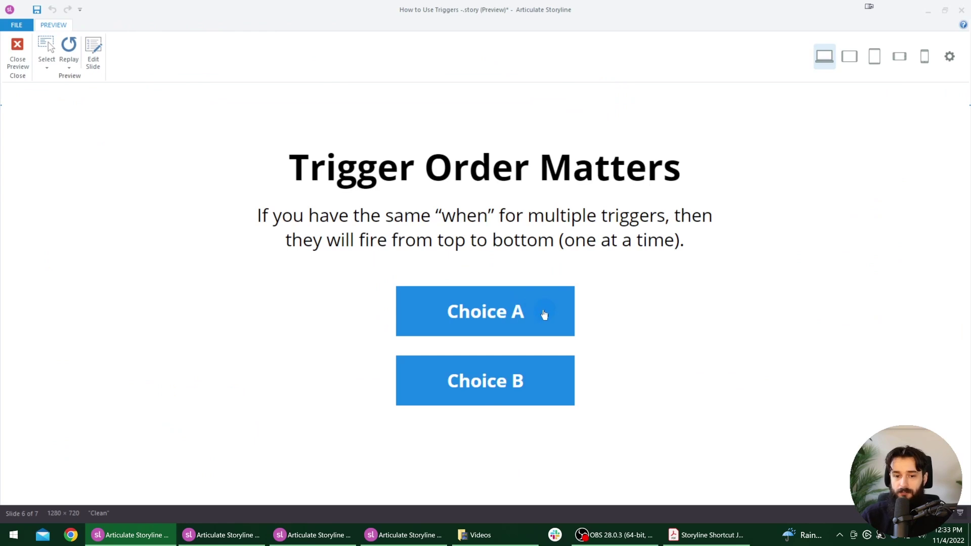
left_click(545, 314)
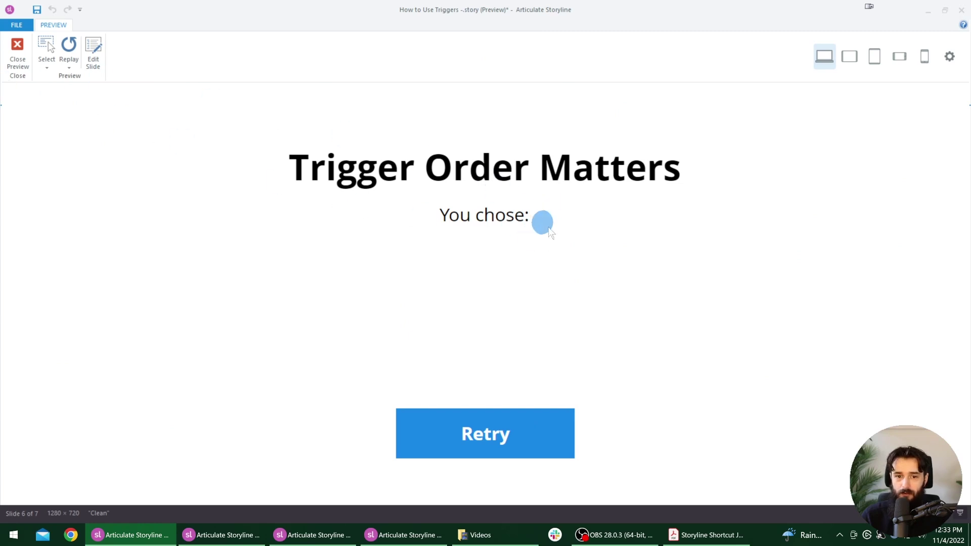
left_click(17, 53)
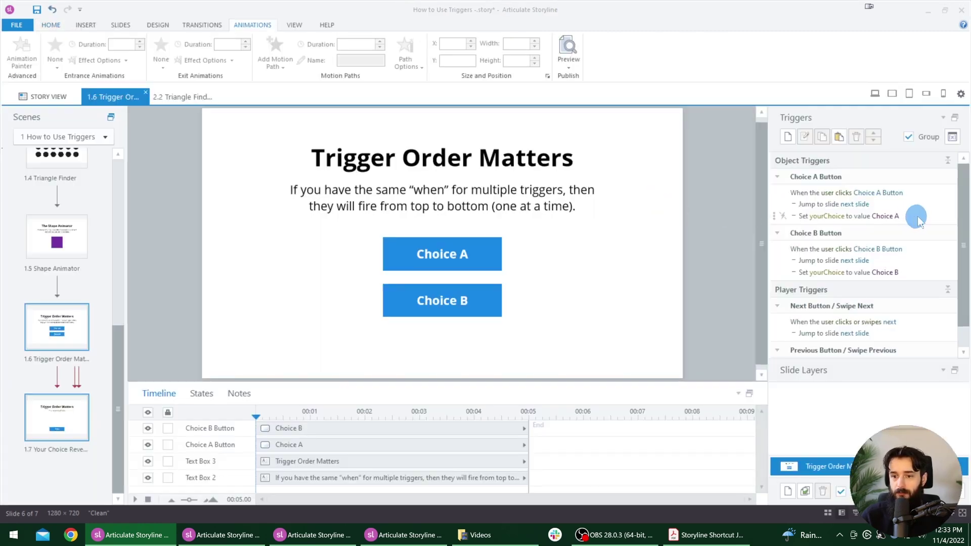
Move Choice A's set yourChoice trigger above its jump to next slide trigger, and review the two triggers' order.
left_click(918, 216)
mouse_move(927, 223)
left_mouse_down()
mouse_move(920, 214)
mouse_move(908, 225)
left_mouse_up()
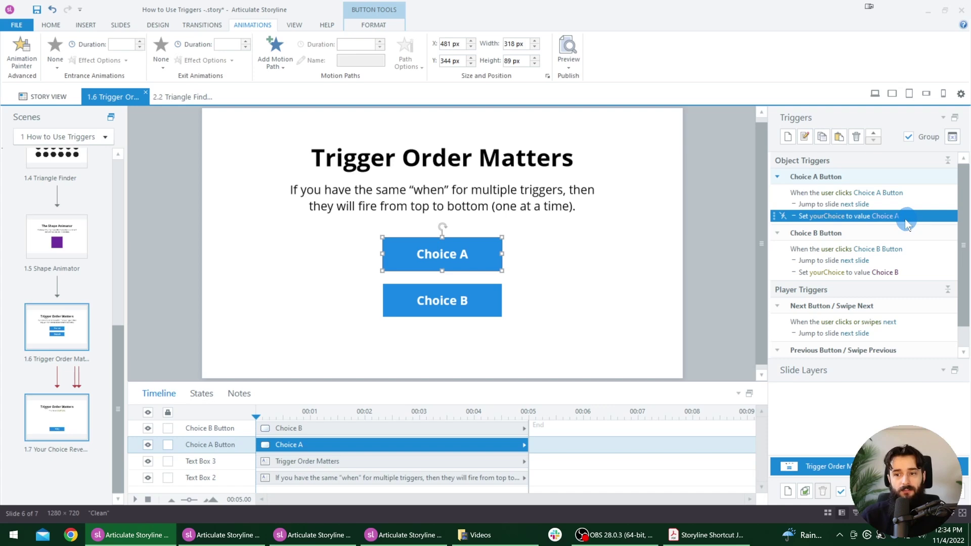
left_click(877, 138)
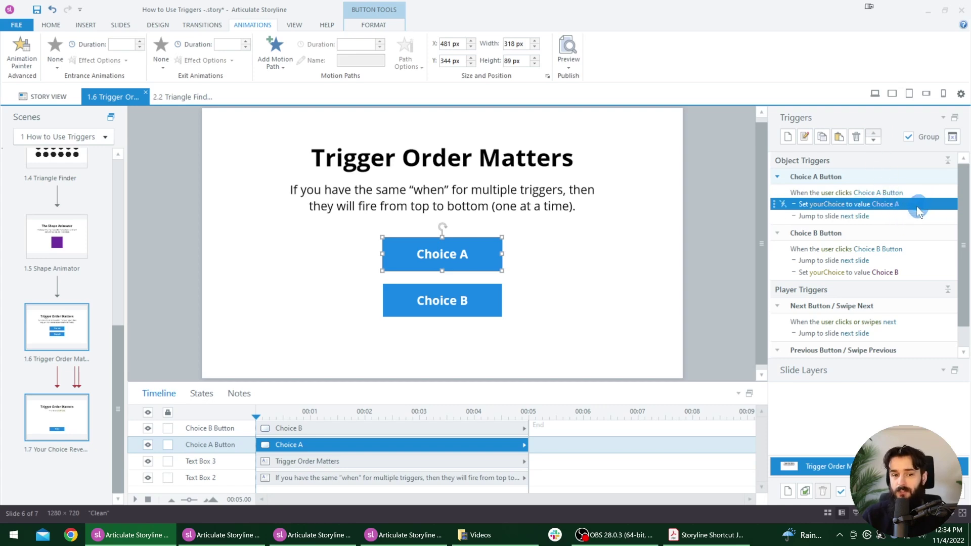
double_click(473, 158)
left_click(922, 204)
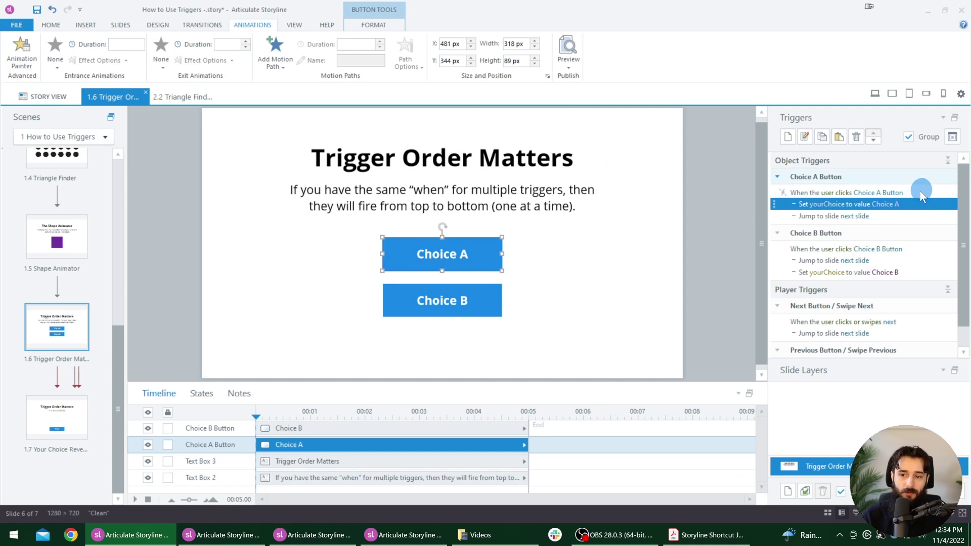
left_click(894, 220)
Preview slides 1.6 and 1.7 again, test Choice A, retry with Choice B, and close the preview.
left_click_drag(75, 426, 468, 138)
left_click(569, 65)
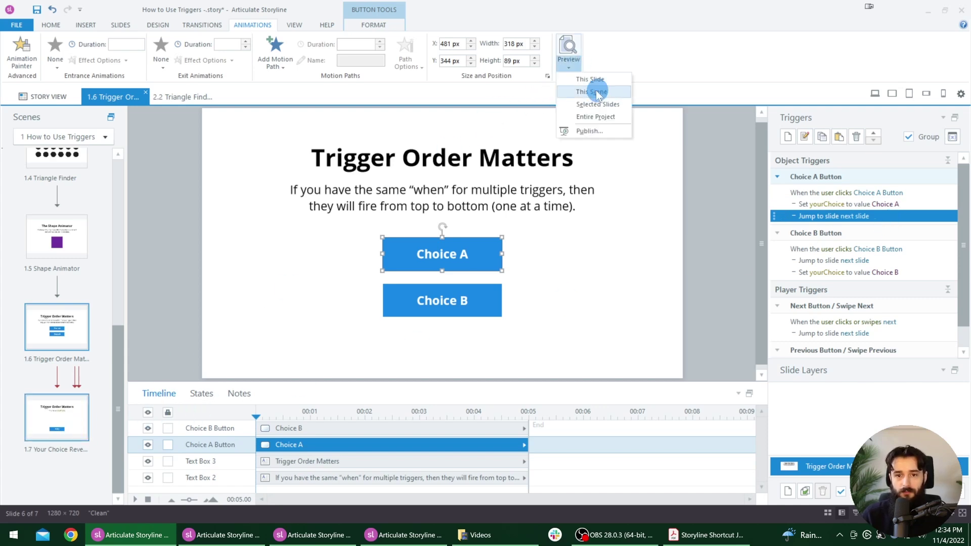
left_click(604, 94)
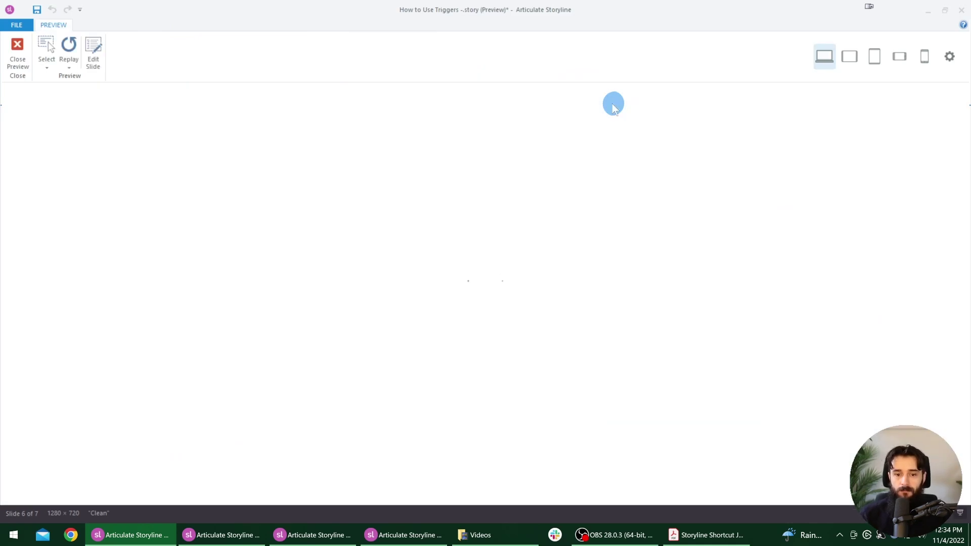
left_click(537, 311)
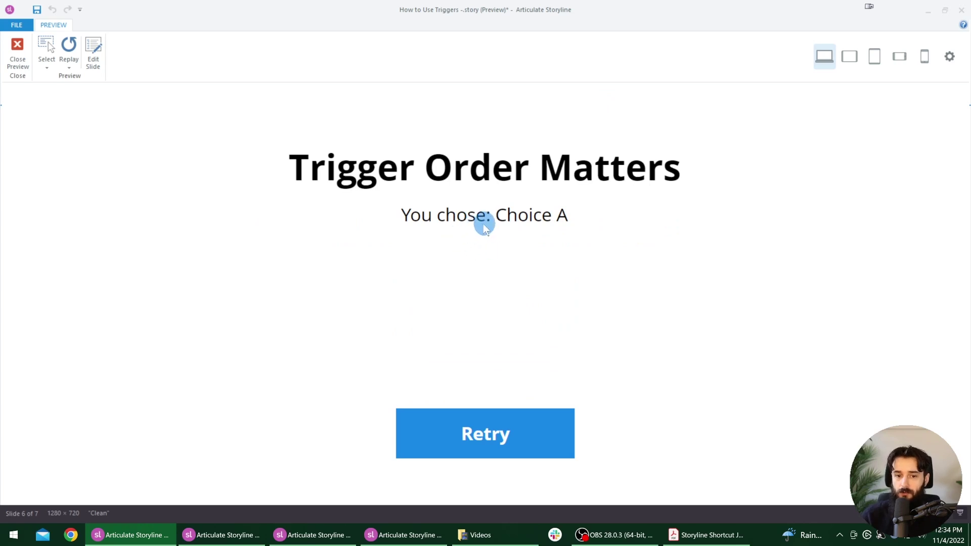
left_click(505, 429)
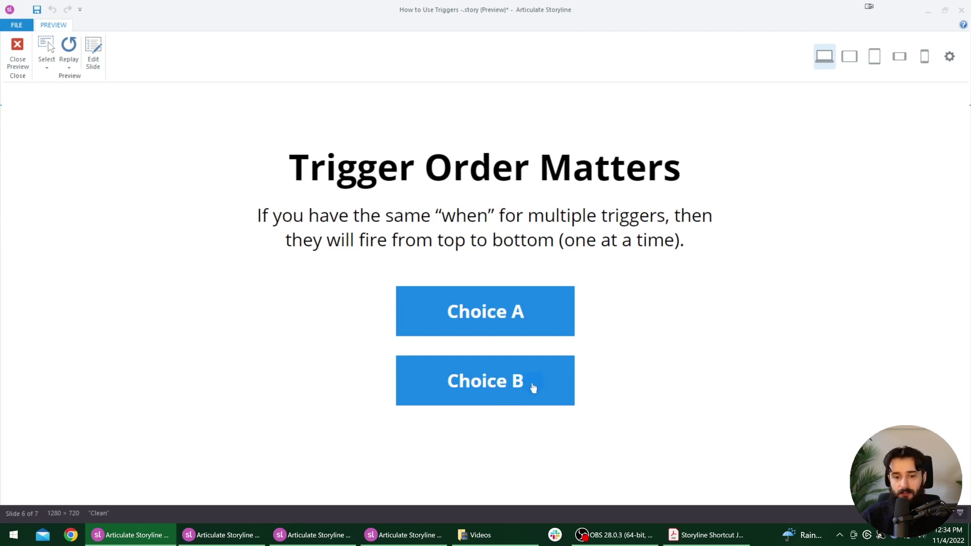
left_click(533, 388)
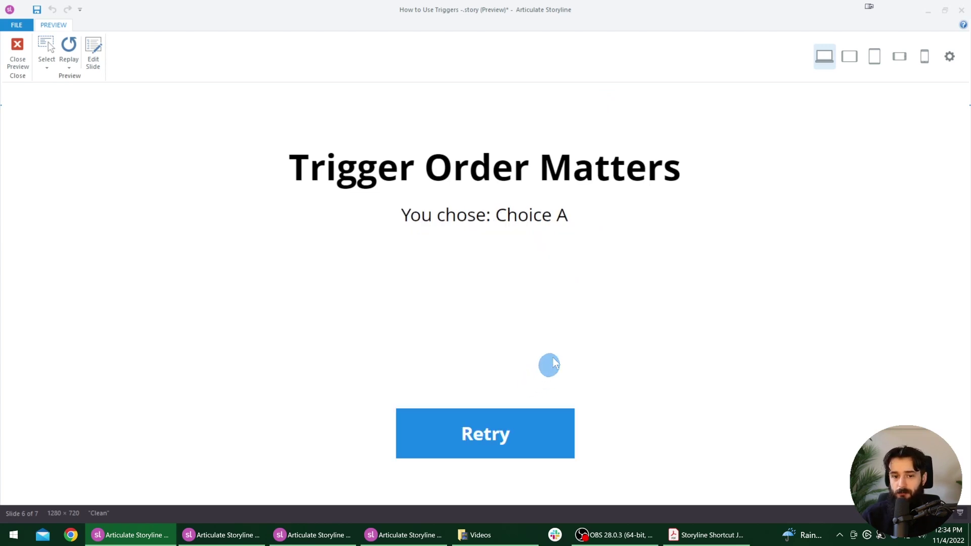
left_click(19, 59)
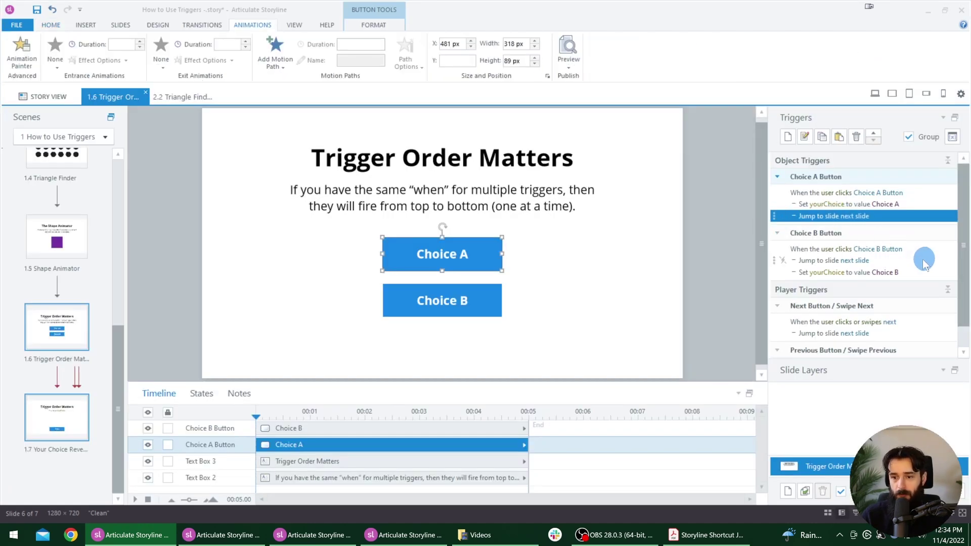
Move Choice B's set yourChoice trigger above its jump to next slide trigger, and review the two triggers' order.
left_click(918, 273)
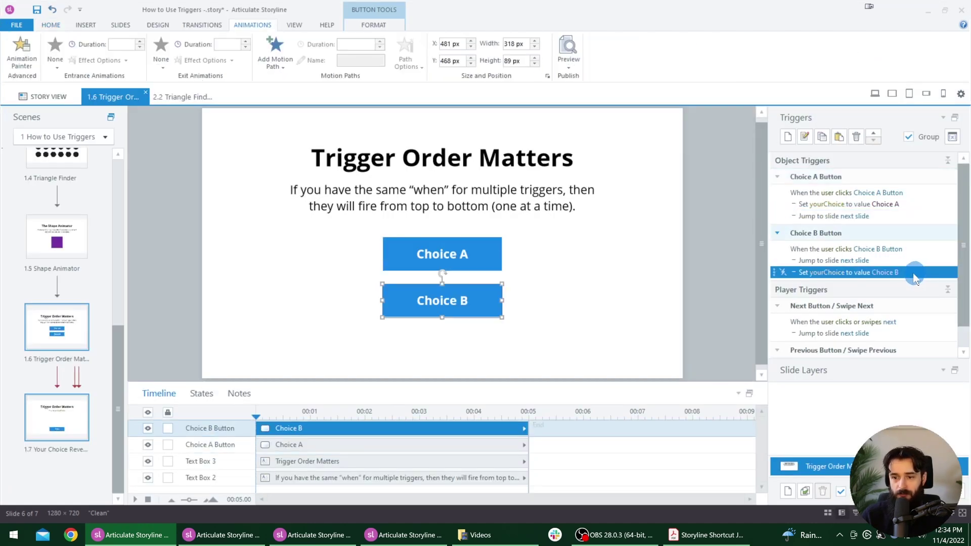
left_click_drag(913, 272, 904, 258)
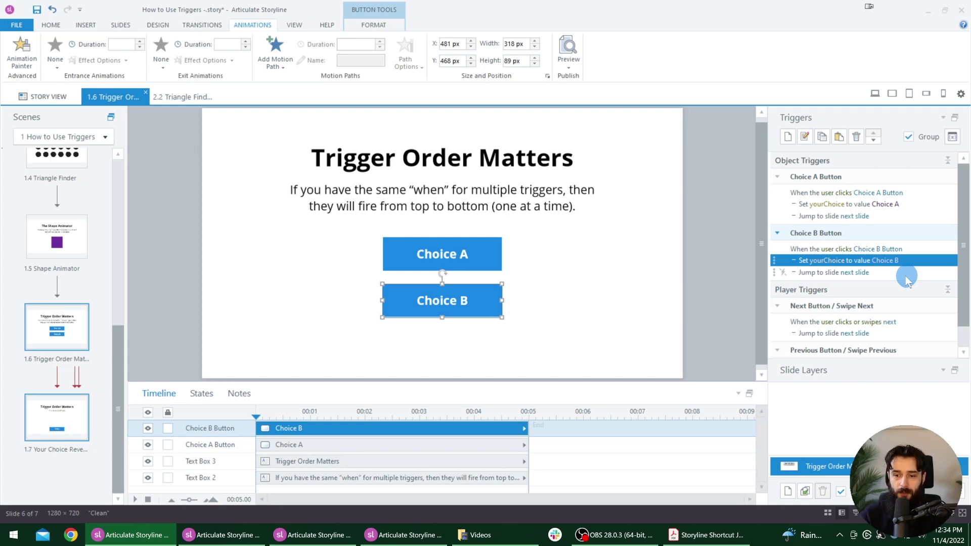
left_click(907, 275)
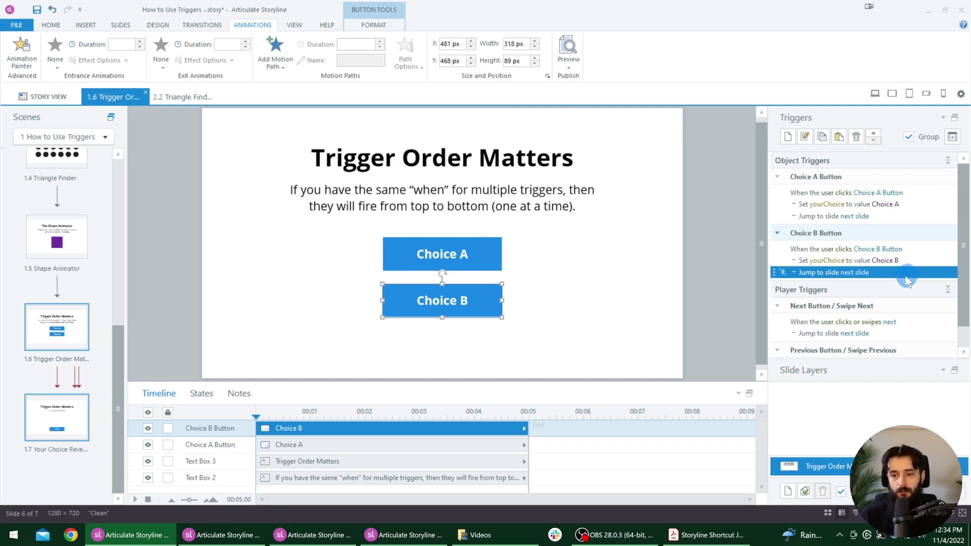
left_click(907, 267)
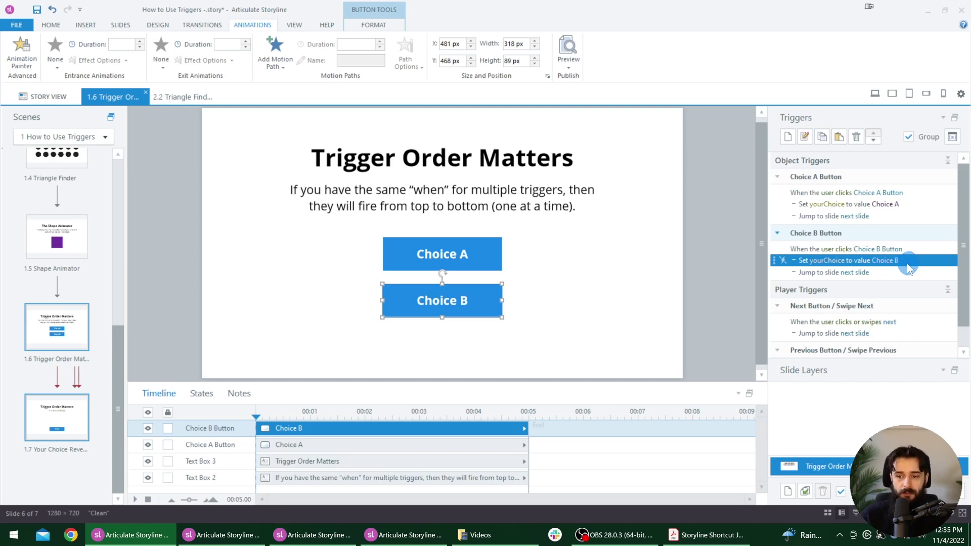
left_click(900, 272)
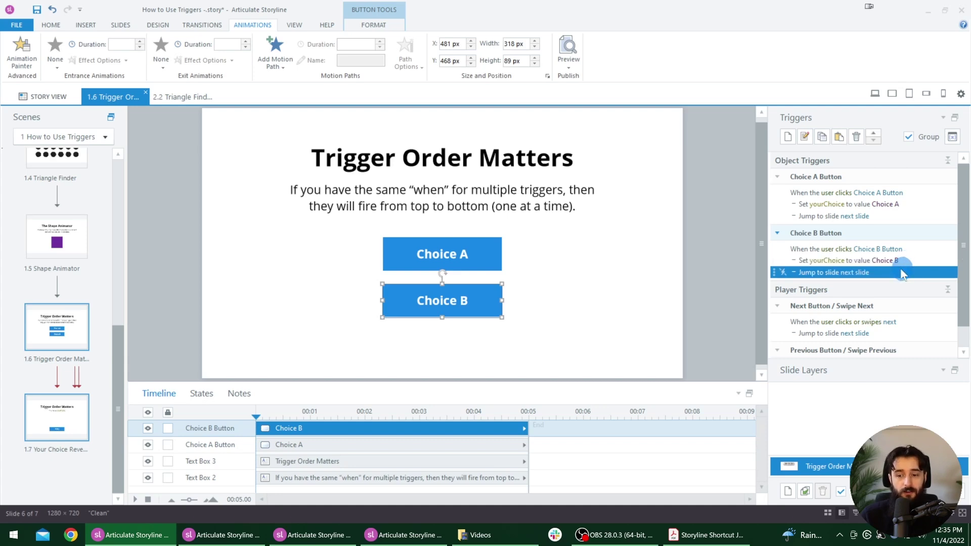
Start a new trigger for the Choice B button and add the condition that yourChoice equals the value Choice A.
left_click(787, 137)
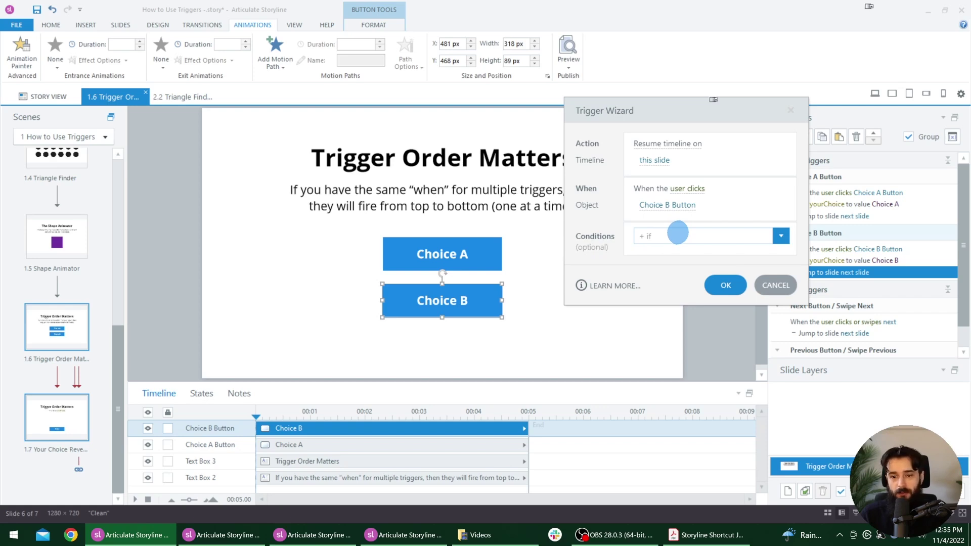
left_click(678, 233)
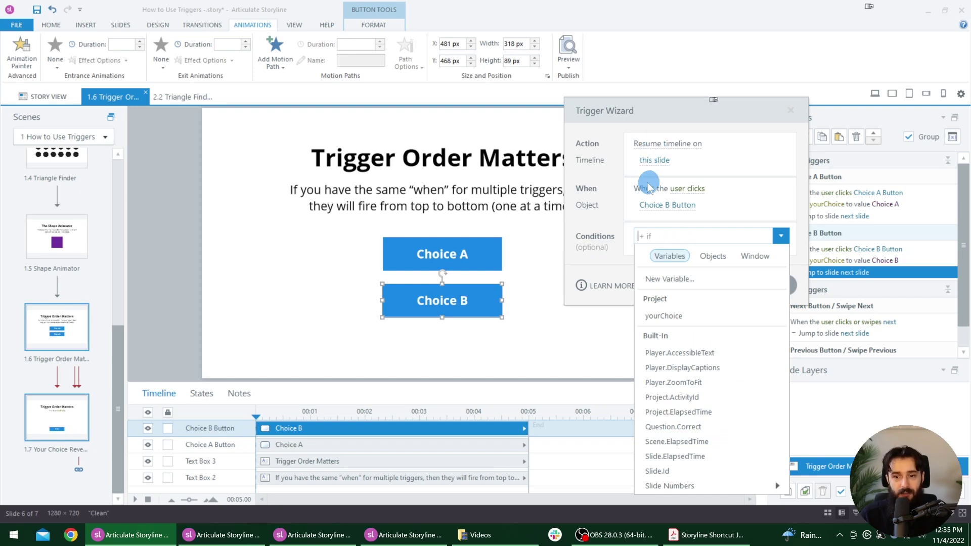
left_click(664, 316)
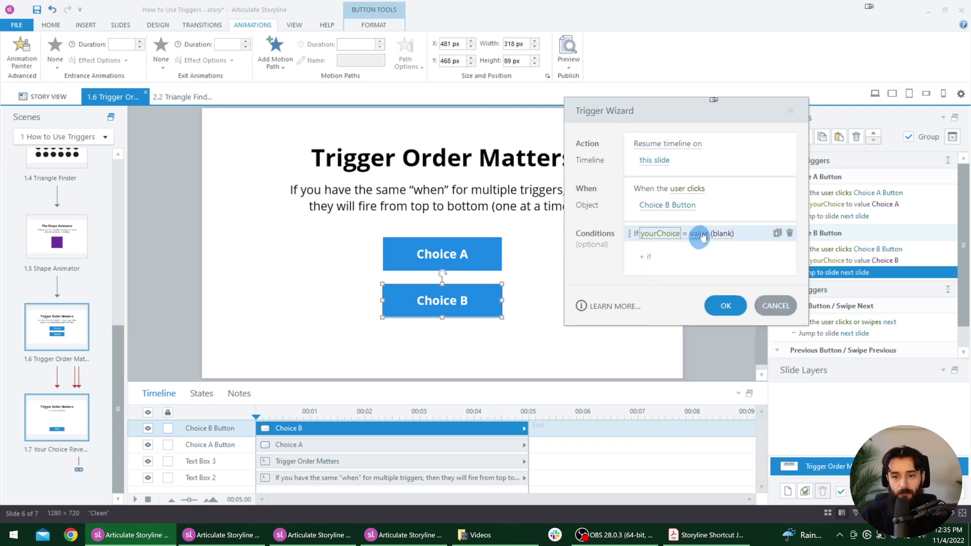
left_click(722, 233)
type("Choice A")
key("Return")
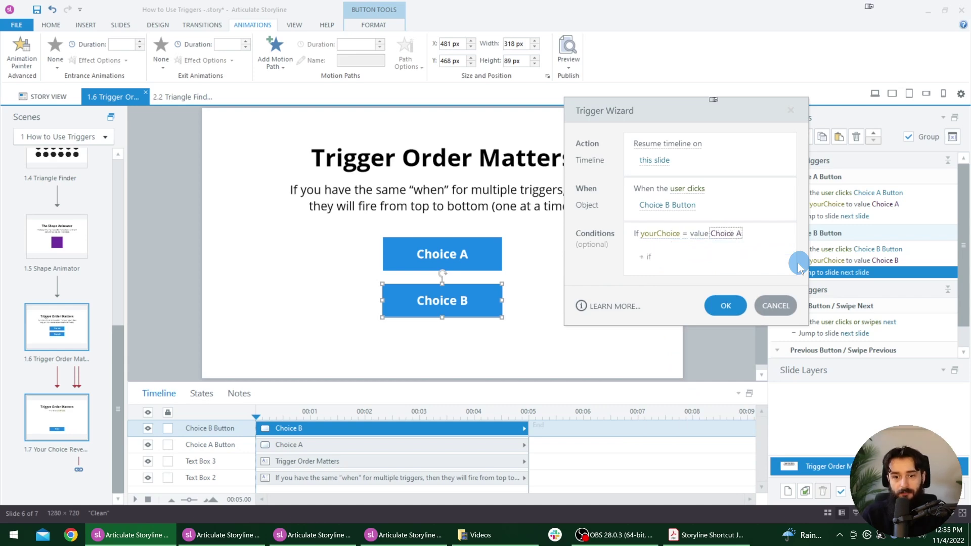
Replace the new trigger's variable condition with one requiring the state of Choice A Button to be Normal.
left_click(668, 235)
left_click(714, 265)
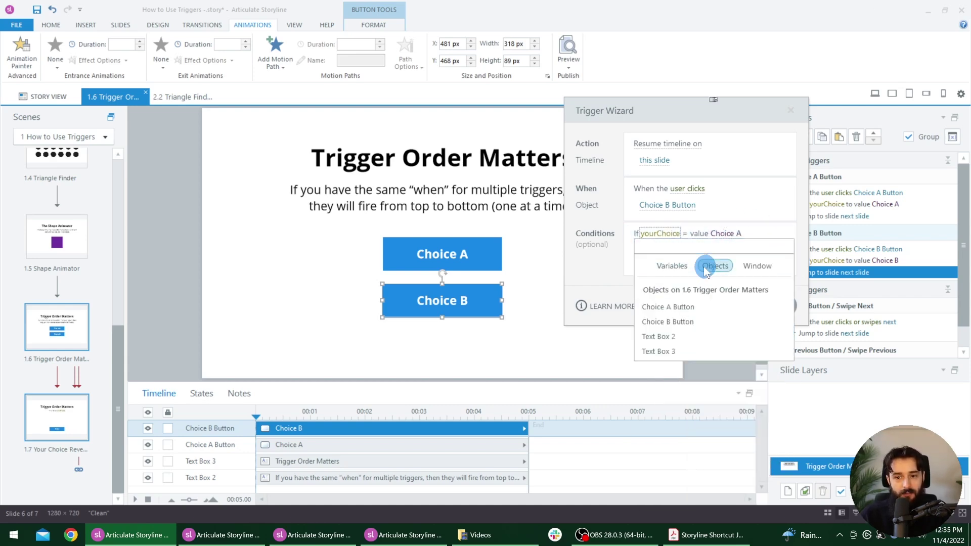
left_click(693, 307)
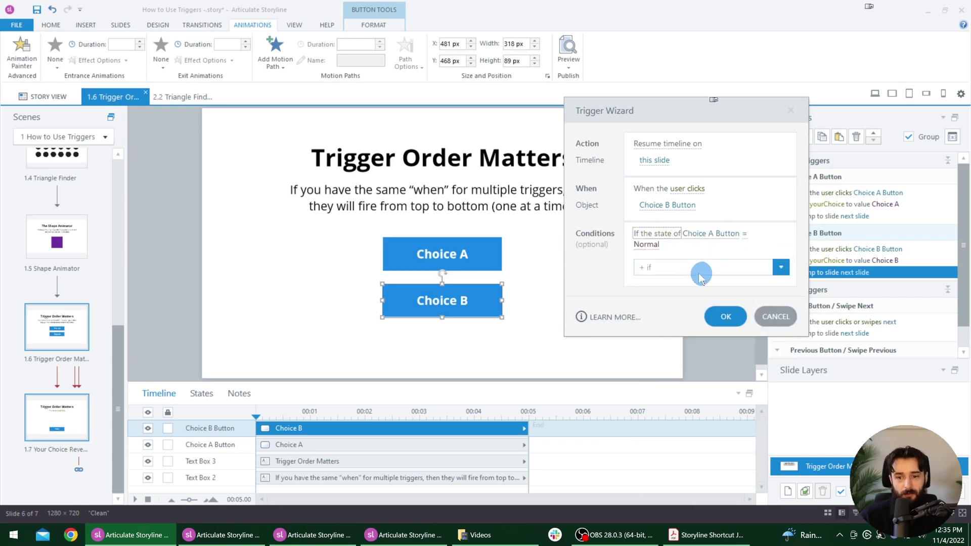
left_click(671, 233)
left_click(588, 231)
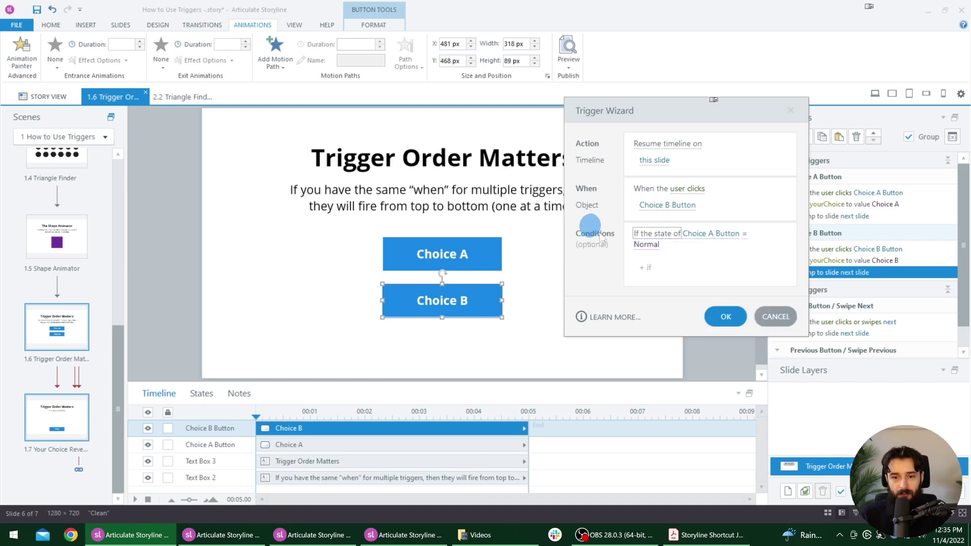
Delete the object state condition from the new trigger without adding another one.
left_click(700, 280)
left_click(788, 238)
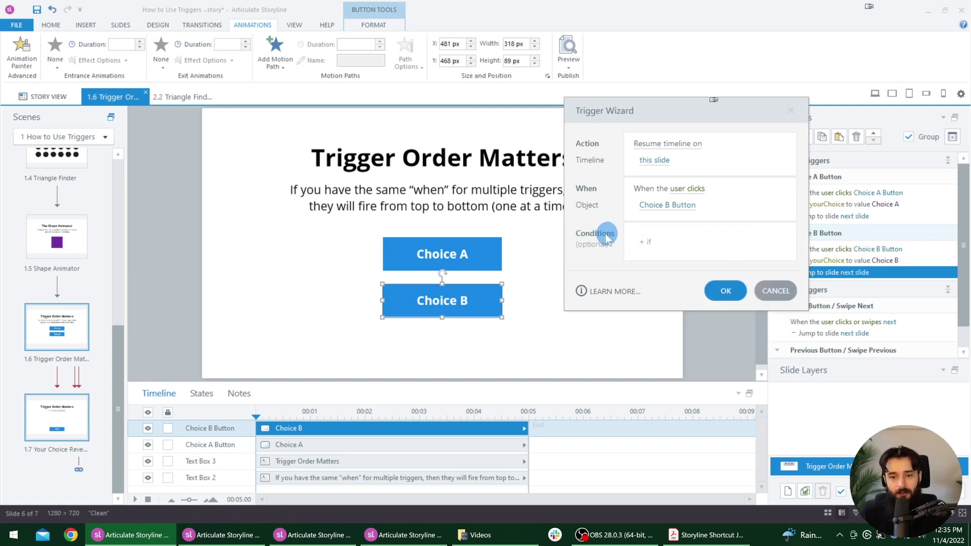
left_click(641, 242)
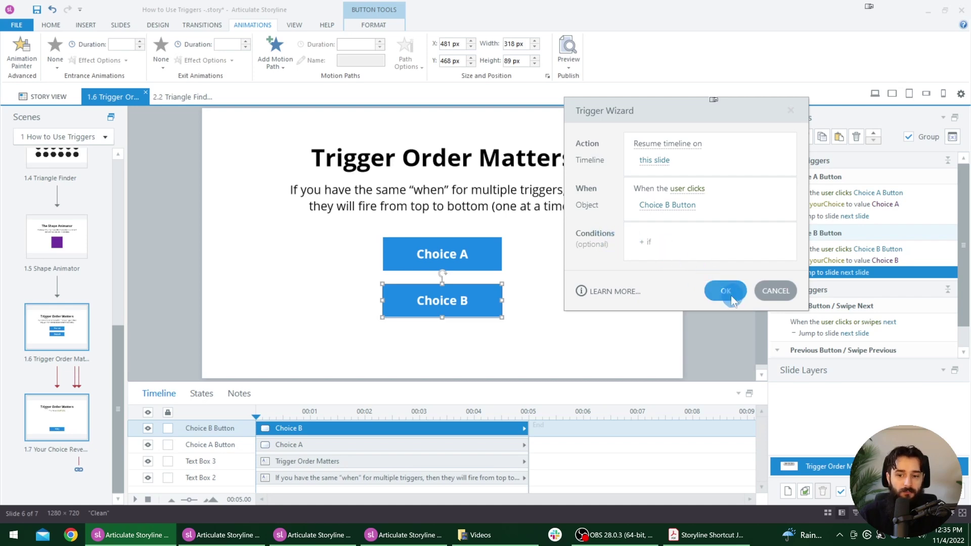
left_click(652, 243)
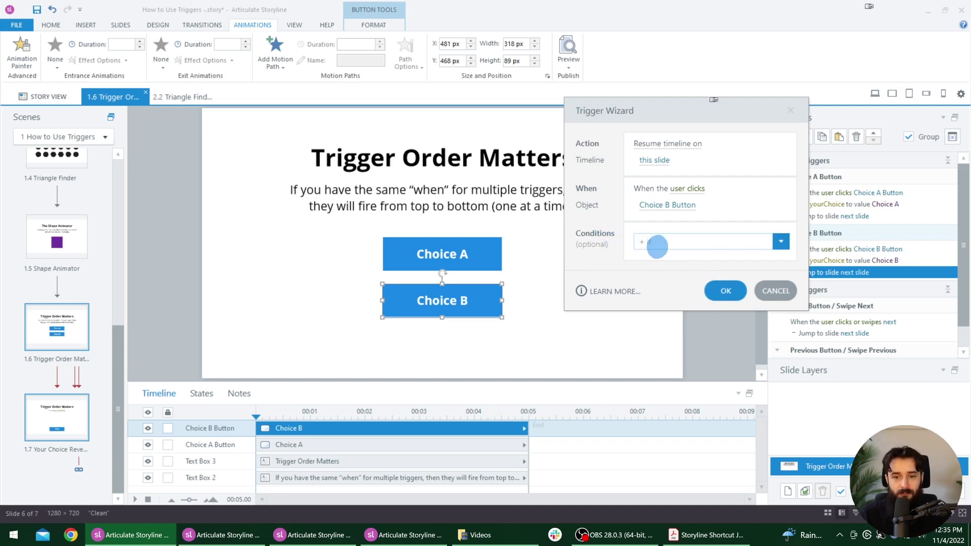
left_click(727, 291)
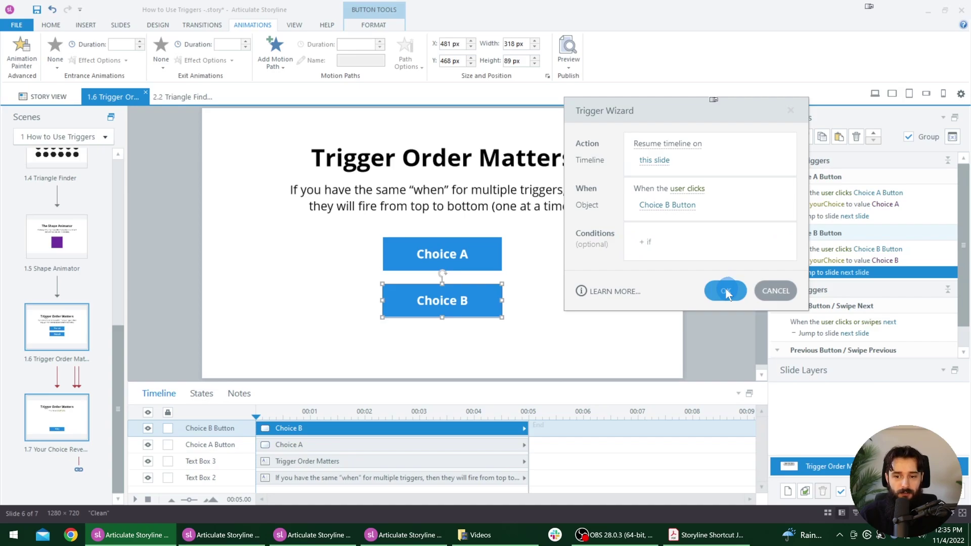
left_click(581, 314)
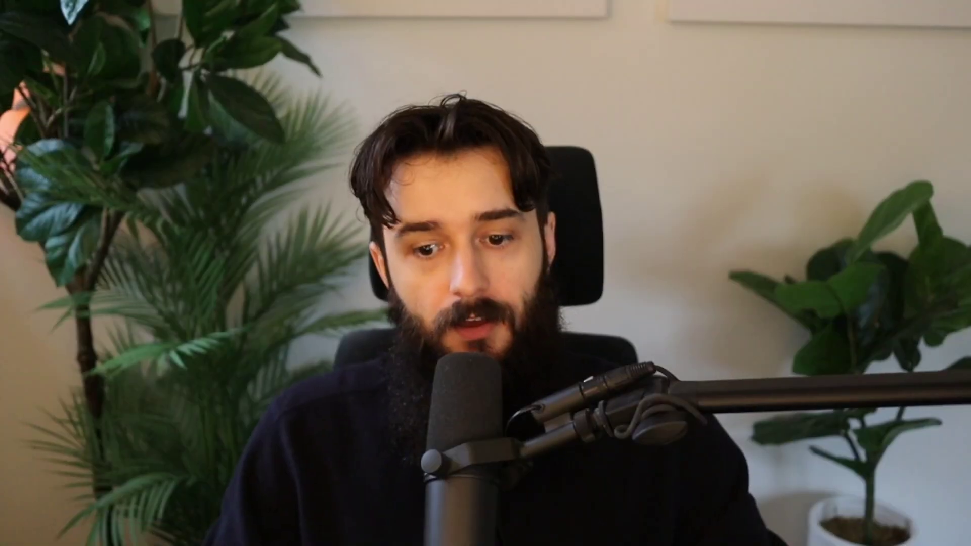